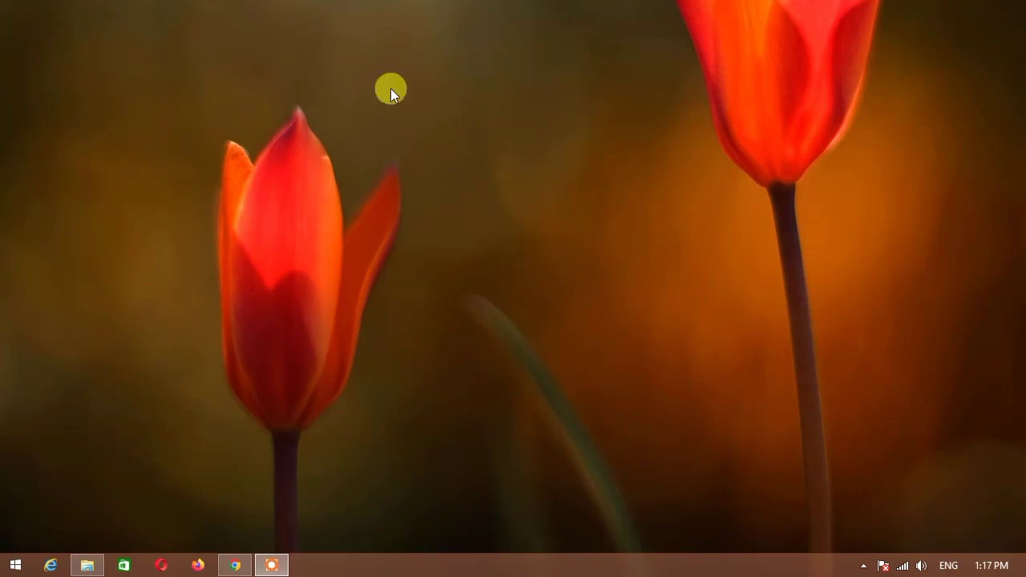
{"action": "right_click", "coordinate": [431, 131]}
{"action": "right_click", "coordinate": [452, 170]}
{"action": "left_click", "coordinate": [482, 222]}
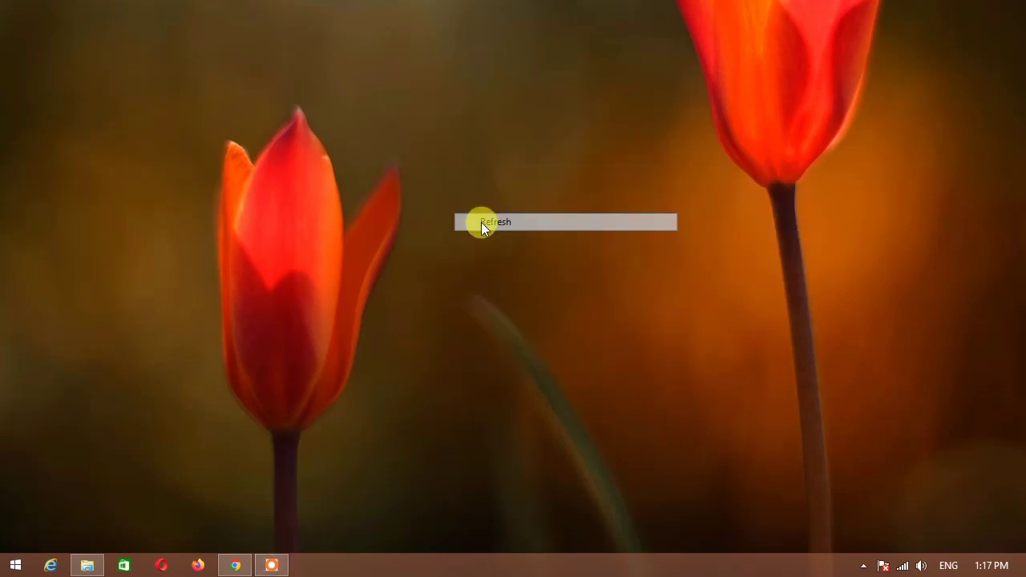
Switch to Chrome and search Google for "kali linux"
{"action": "left_click", "coordinate": [234, 567]}
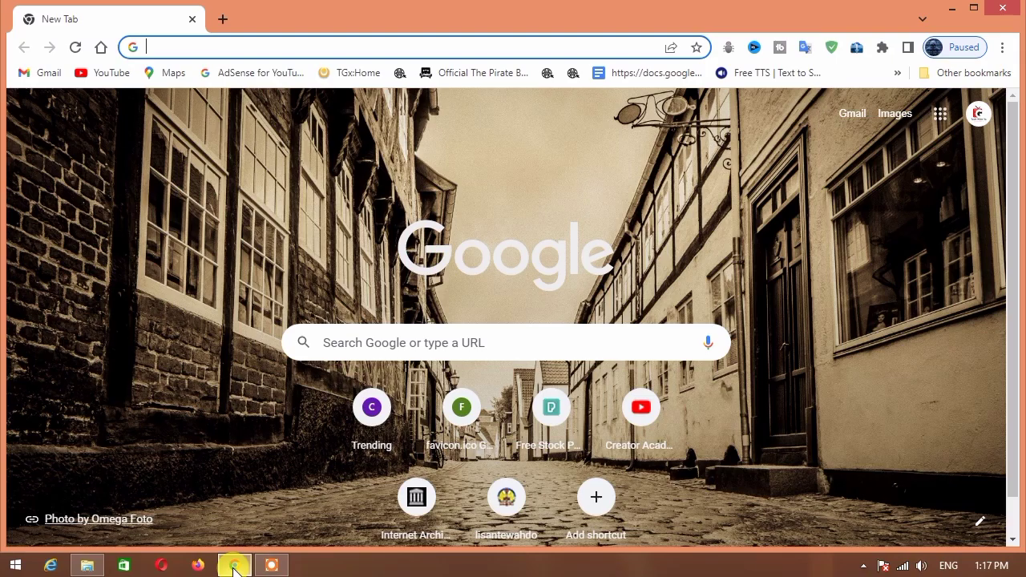
{"action": "left_click", "coordinate": [854, 273]}
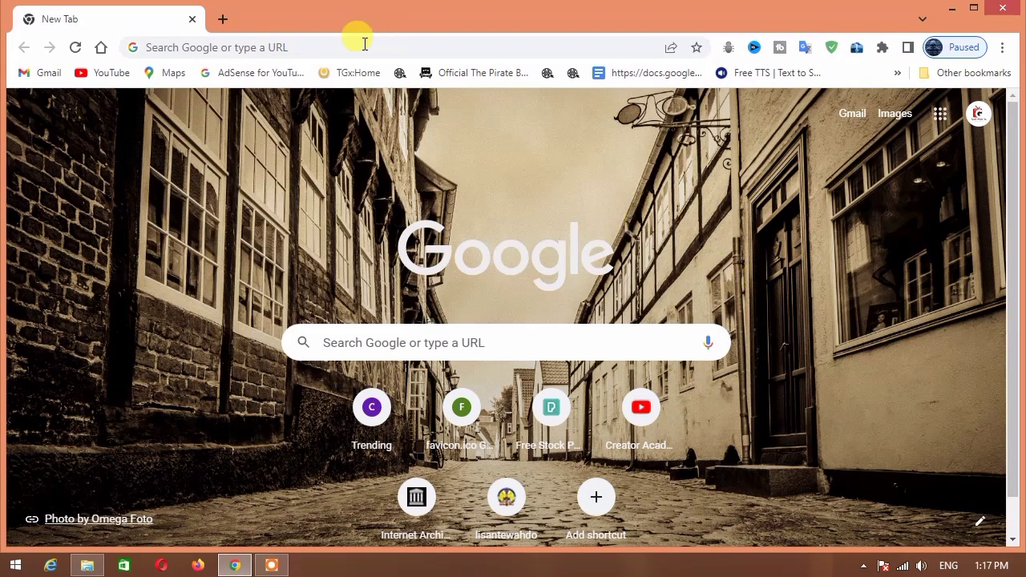
{"action": "left_click", "coordinate": [358, 45]}
{"action": "type", "text": "ka"}
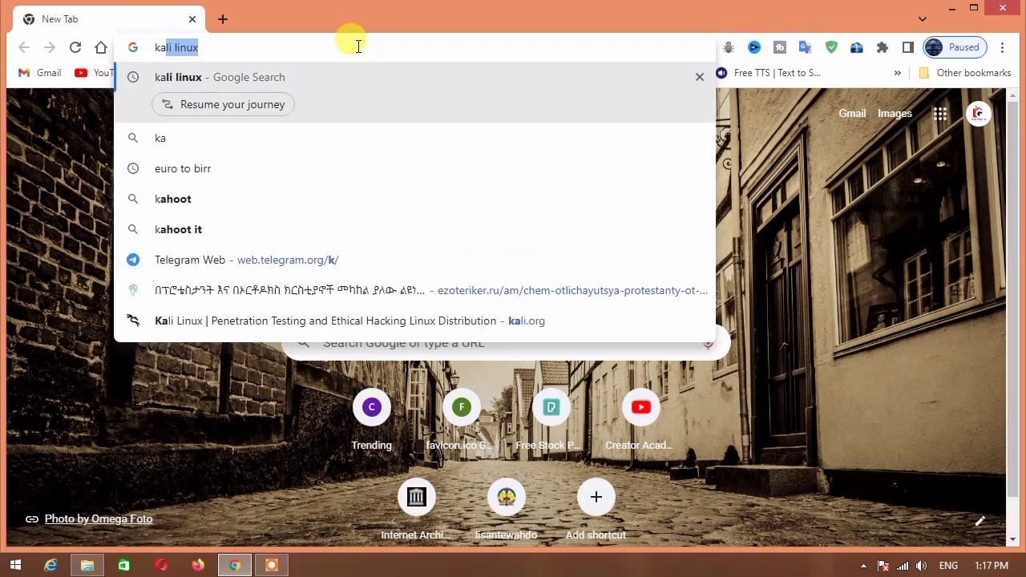
{"action": "type", "text": "li li"}
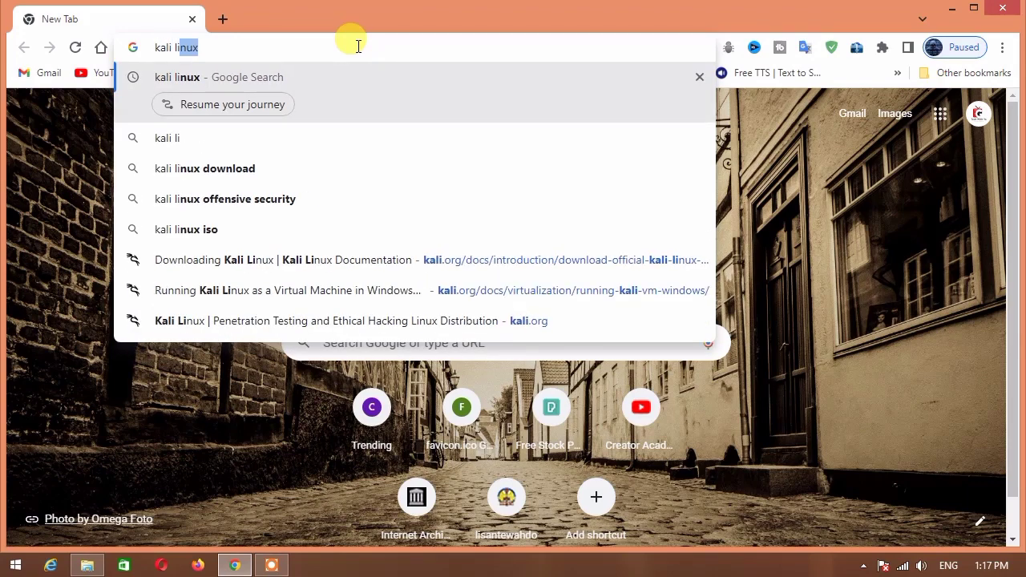
{"action": "type", "text": "nux"}
{"action": "key", "text": "Return"}
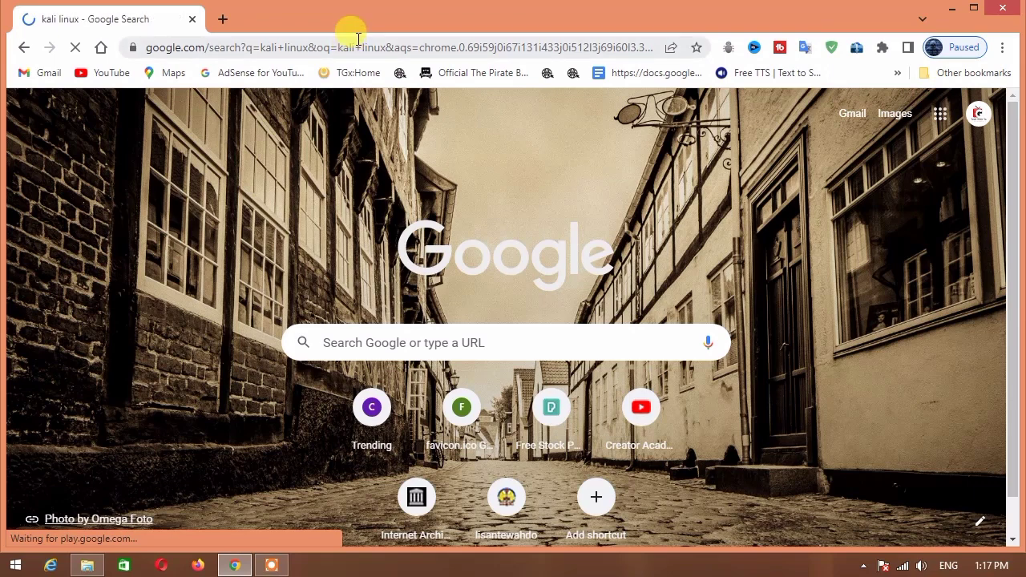
Open the official Kali Linux website from the results and go to the Installer Images section of its download page
{"action": "scroll", "coordinate": [213, 287], "scroll_direction": "down", "scroll_amount": 3}
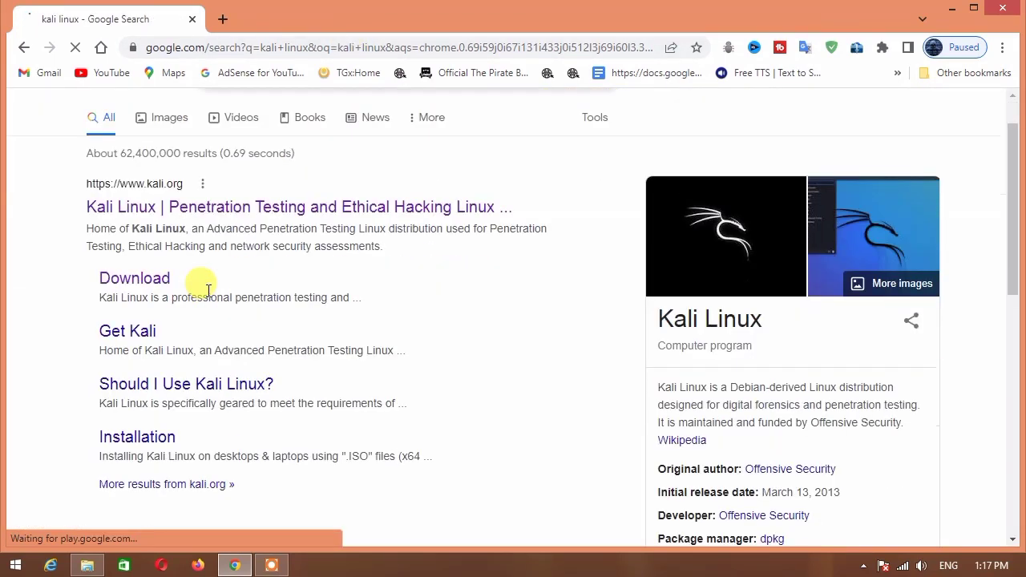
{"action": "scroll", "coordinate": [209, 277], "scroll_direction": "up", "scroll_amount": 3}
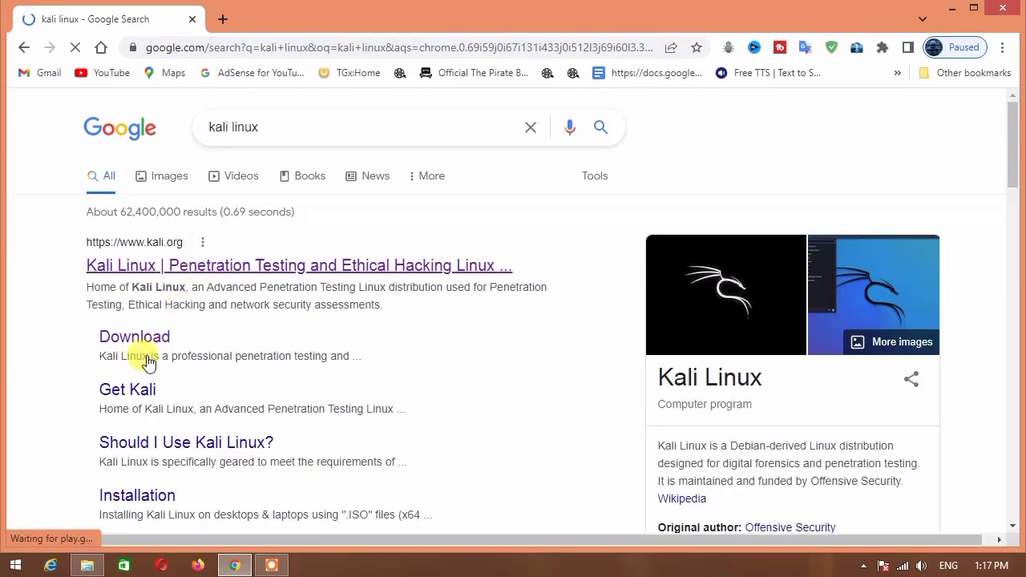
{"action": "left_click", "coordinate": [213, 269]}
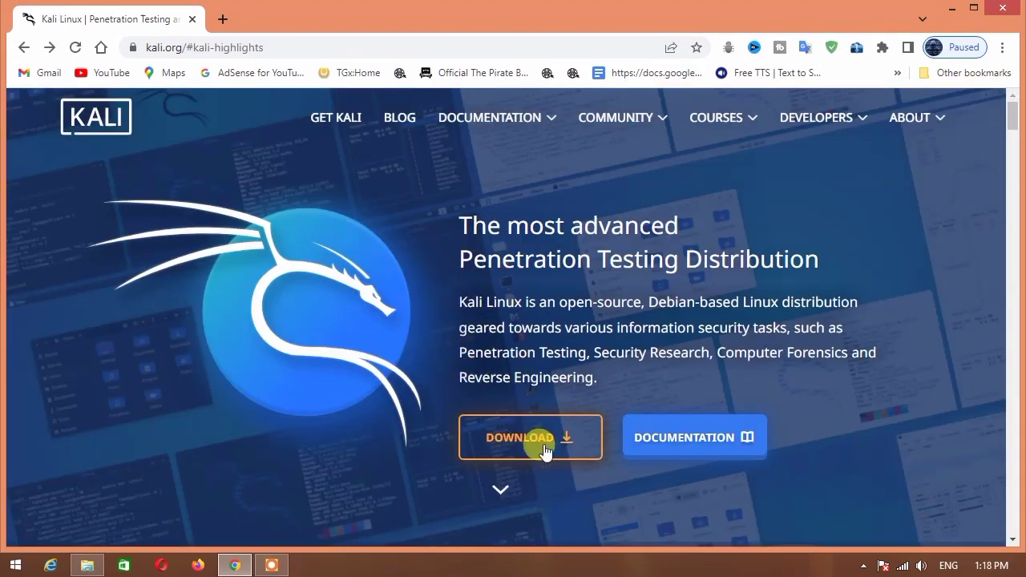
{"action": "left_click", "coordinate": [542, 444]}
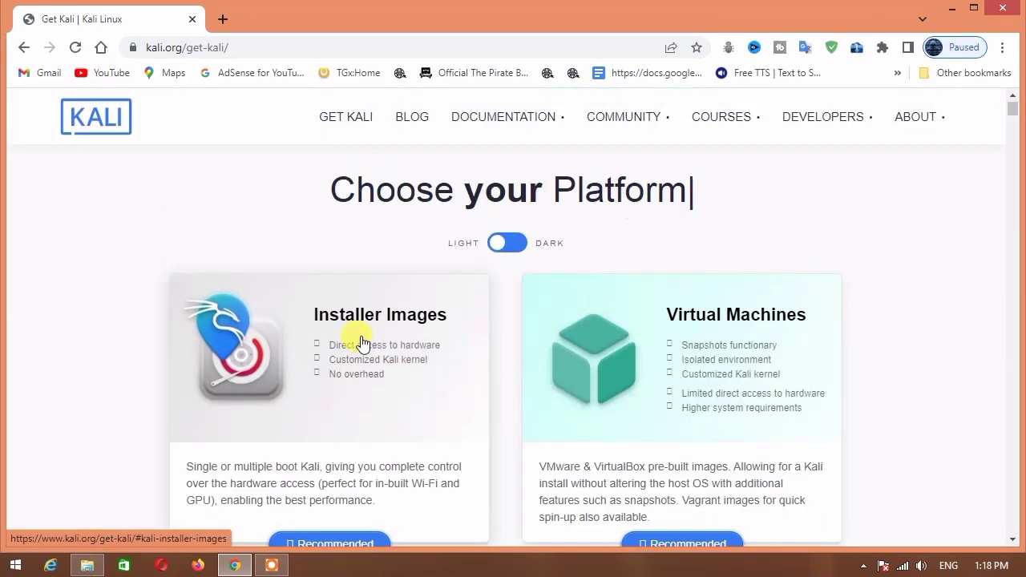
{"action": "scroll", "coordinate": [331, 481], "scroll_direction": "down", "scroll_amount": 1}
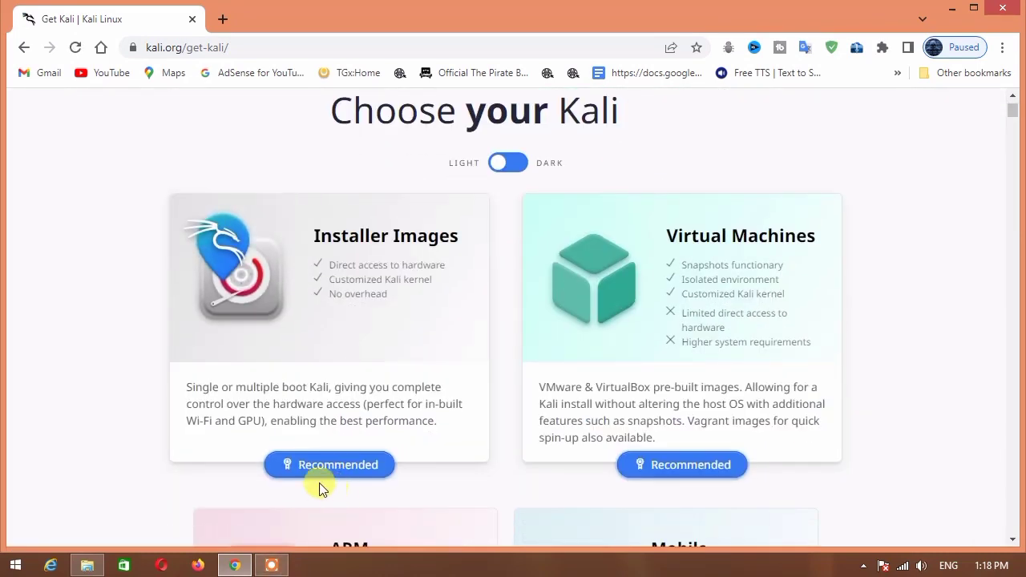
{"action": "left_click", "coordinate": [317, 472]}
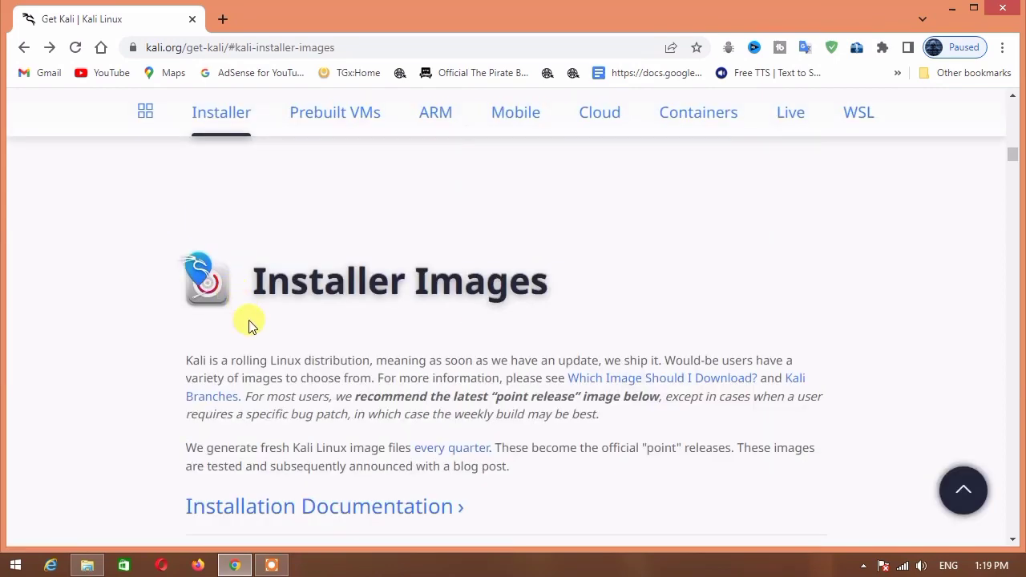
Look through the 32-bit and Apple Silicon (ARM64) installer images and return to the 64-bit one
{"action": "scroll", "coordinate": [248, 321], "scroll_direction": "down", "scroll_amount": 4}
{"action": "scroll", "coordinate": [423, 353], "scroll_direction": "down", "scroll_amount": 2}
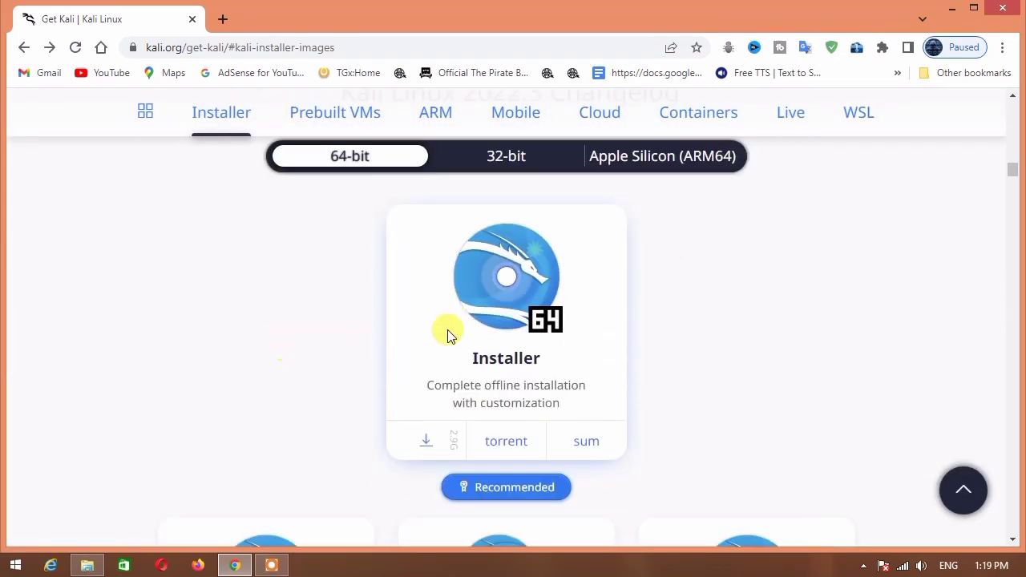
{"action": "left_click", "coordinate": [481, 159]}
{"action": "left_click", "coordinate": [393, 165]}
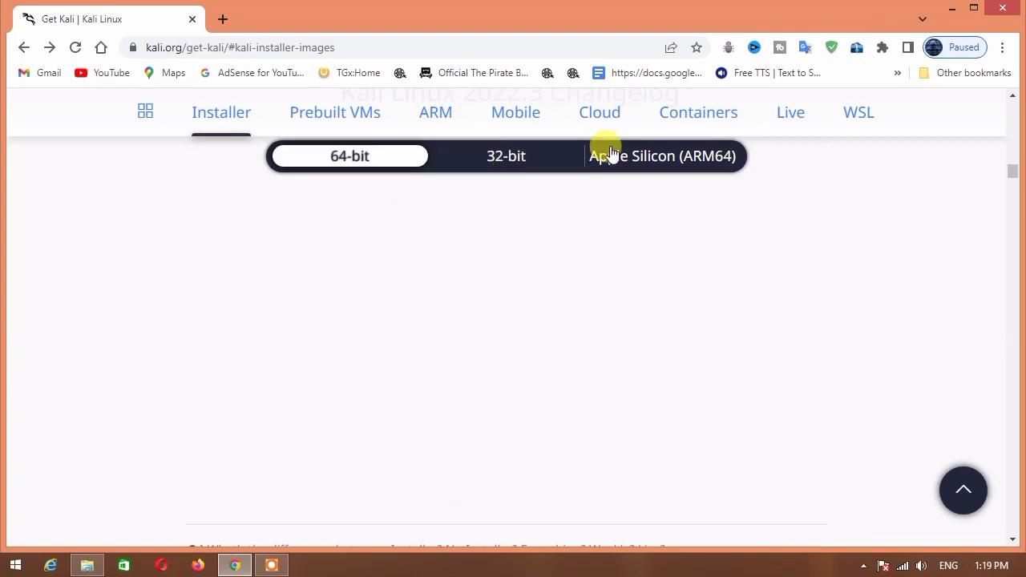
{"action": "left_click", "coordinate": [618, 156]}
{"action": "left_click", "coordinate": [339, 160]}
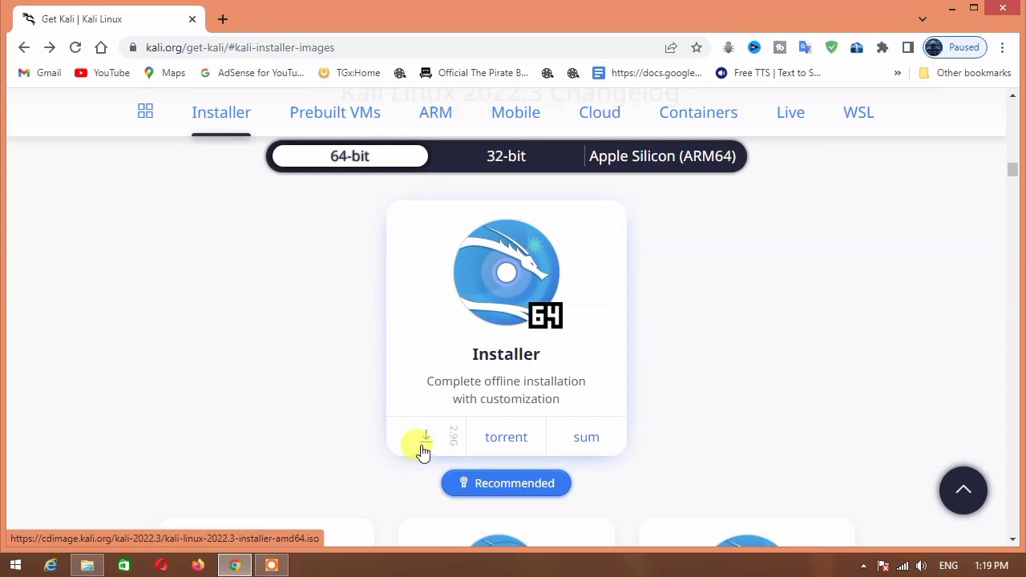
Start downloading the recommended 64-bit installer kali-linux-2022.3-installer-amd64.iso and close the download progress window
{"action": "left_click", "coordinate": [423, 454]}
{"action": "left_click_drag", "start_coordinate": [491, 86], "coordinate": [414, 185]}
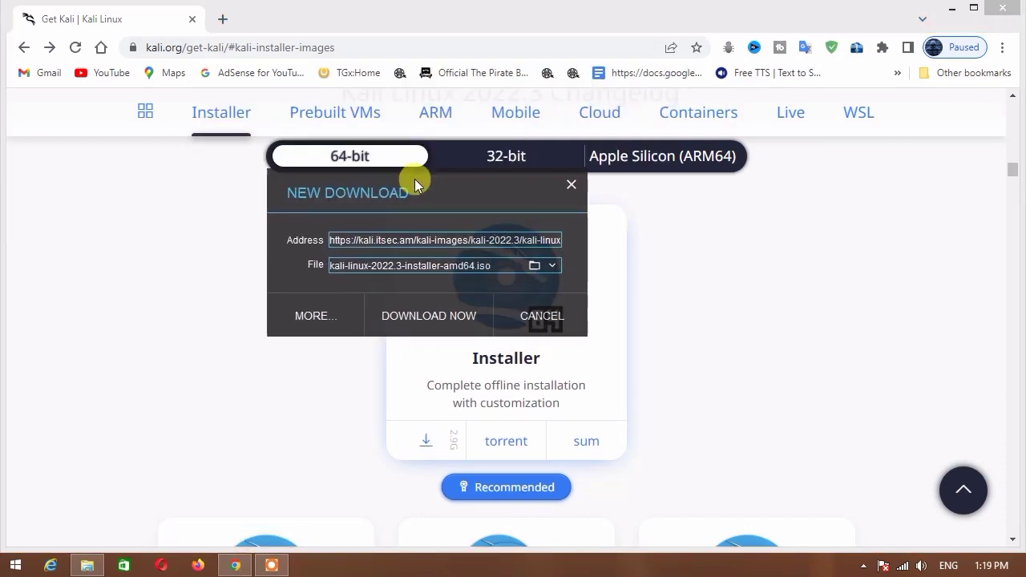
{"action": "left_click", "coordinate": [392, 328]}
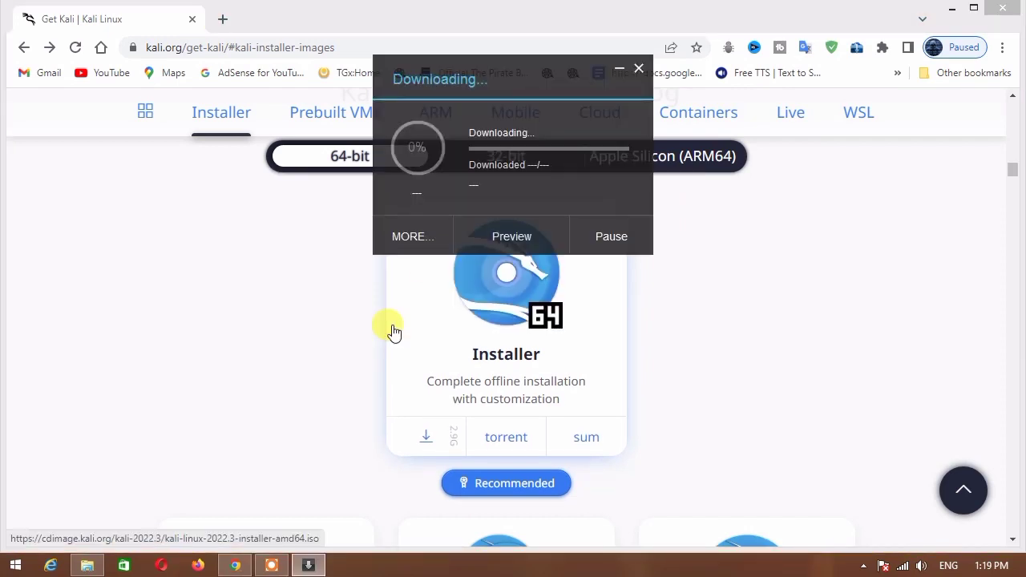
{"action": "left_click_drag", "start_coordinate": [509, 75], "coordinate": [508, 128]}
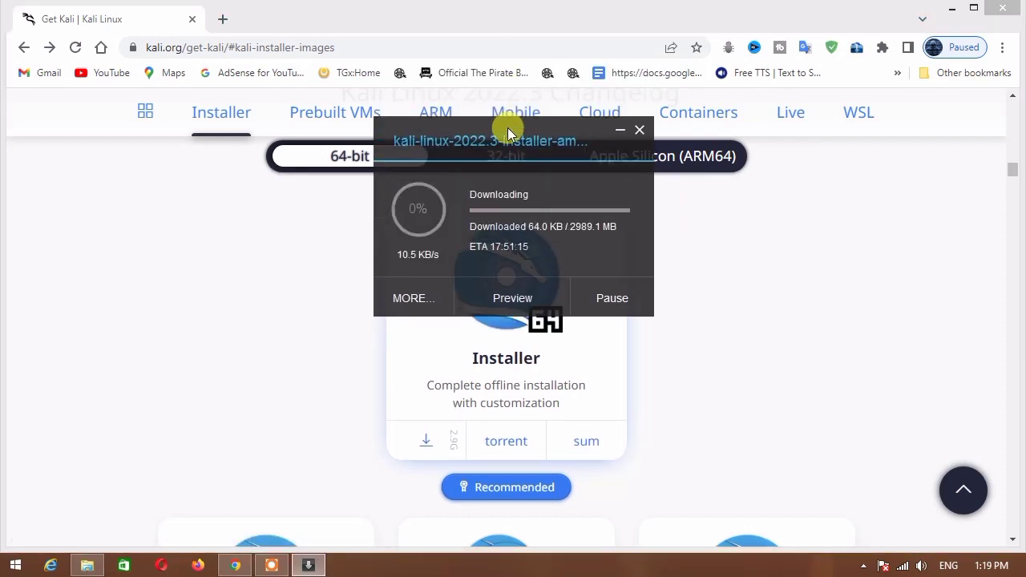
{"action": "left_click", "coordinate": [639, 131]}
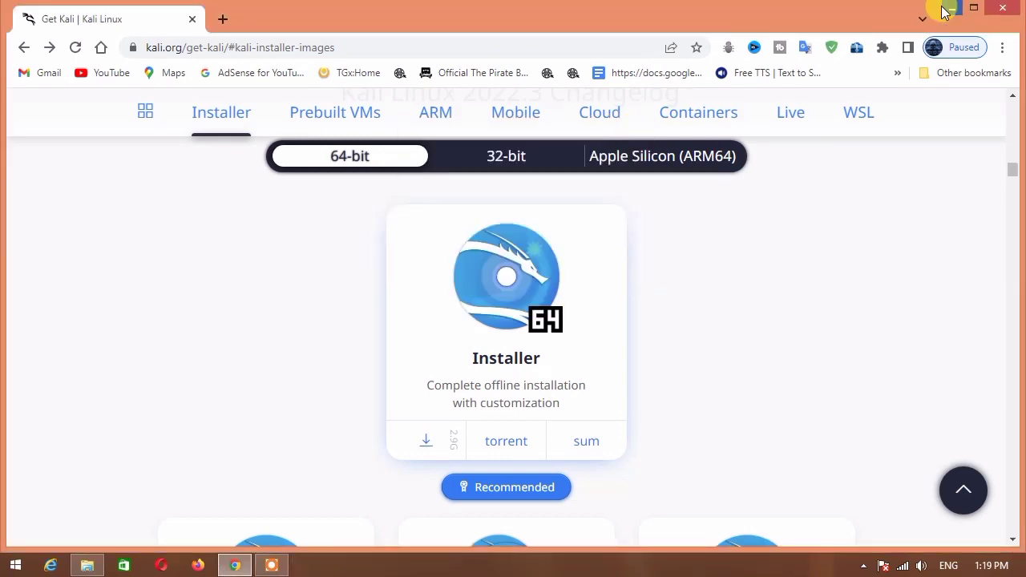
Minimize Chrome and check the kali-linux-2022.3-installer-amd64 image in File Explorer's OS folder on drive D, then minimize the folder window
{"action": "left_click", "coordinate": [947, 10]}
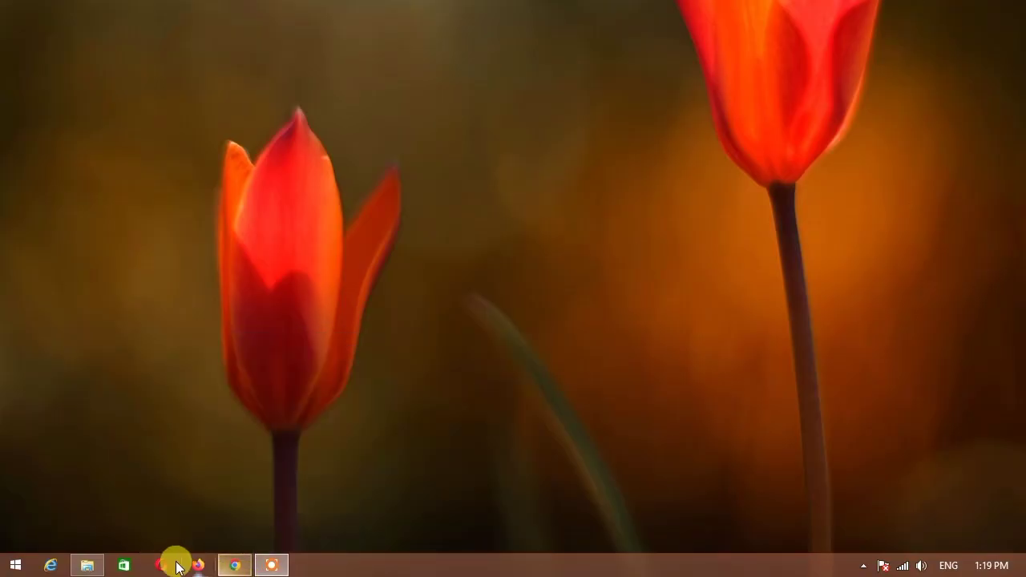
{"action": "left_click", "coordinate": [102, 565]}
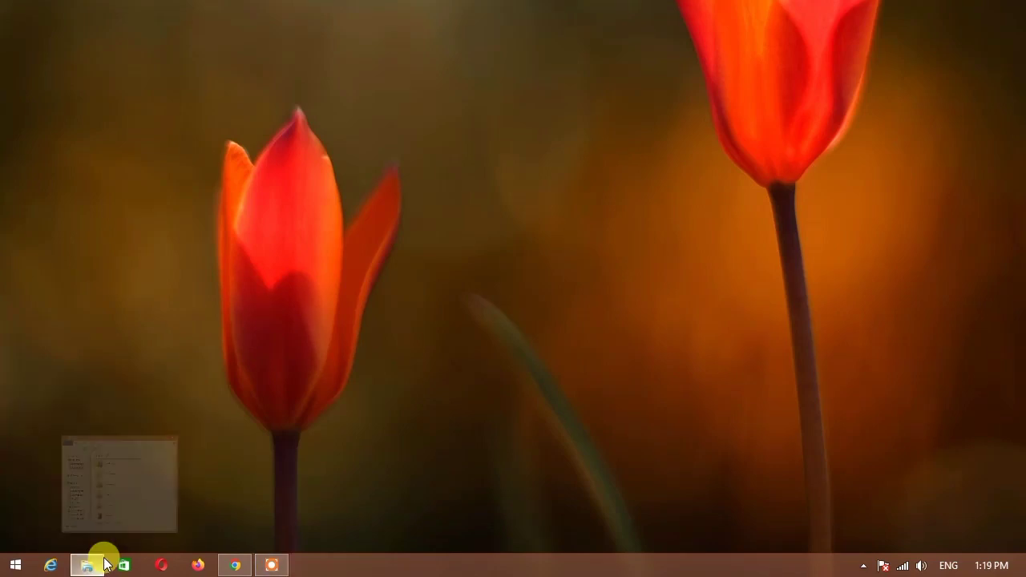
{"action": "left_click", "coordinate": [219, 170]}
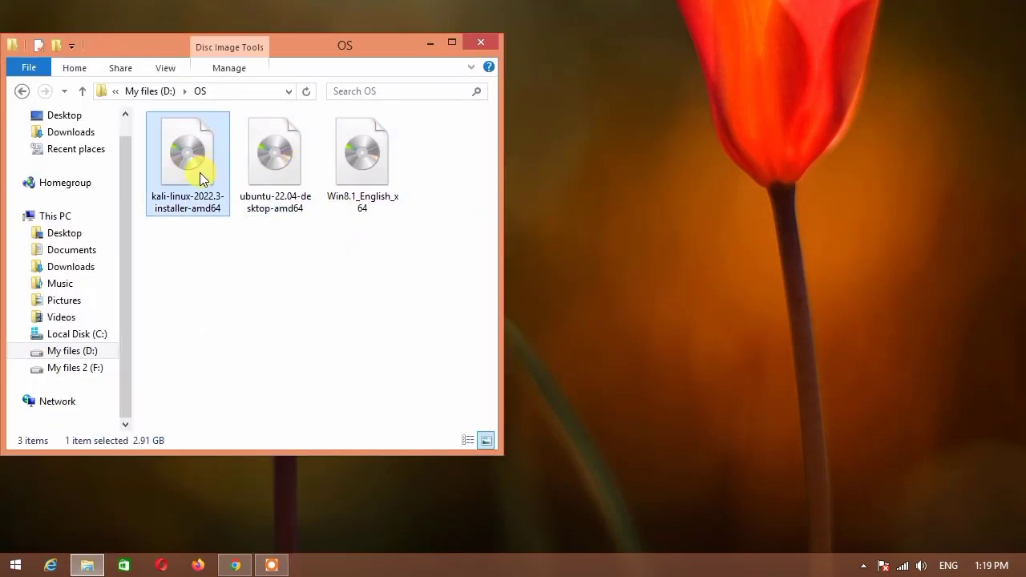
{"action": "left_click", "coordinate": [430, 41]}
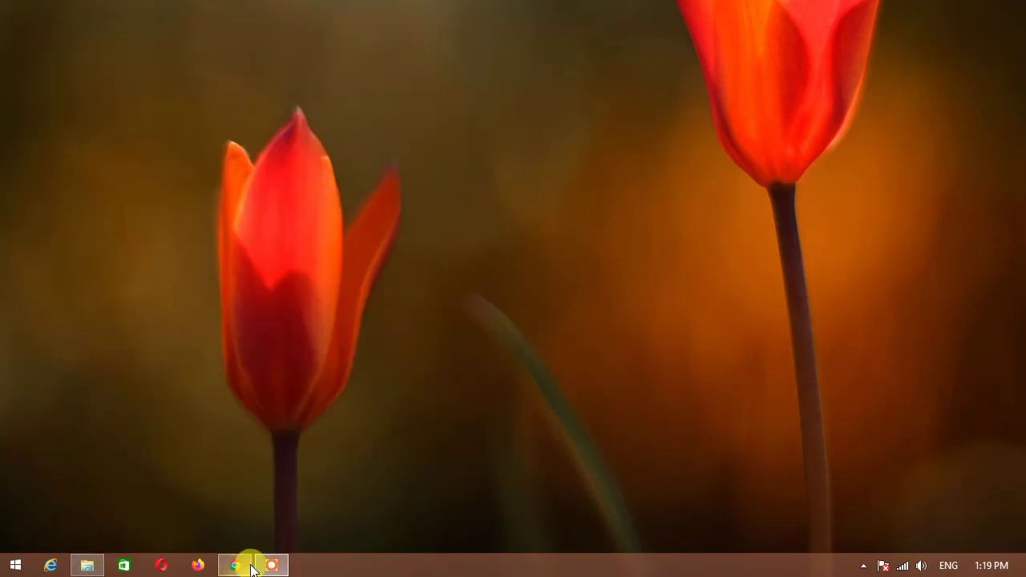
{"action": "mouse_move", "coordinate": [248, 568]}
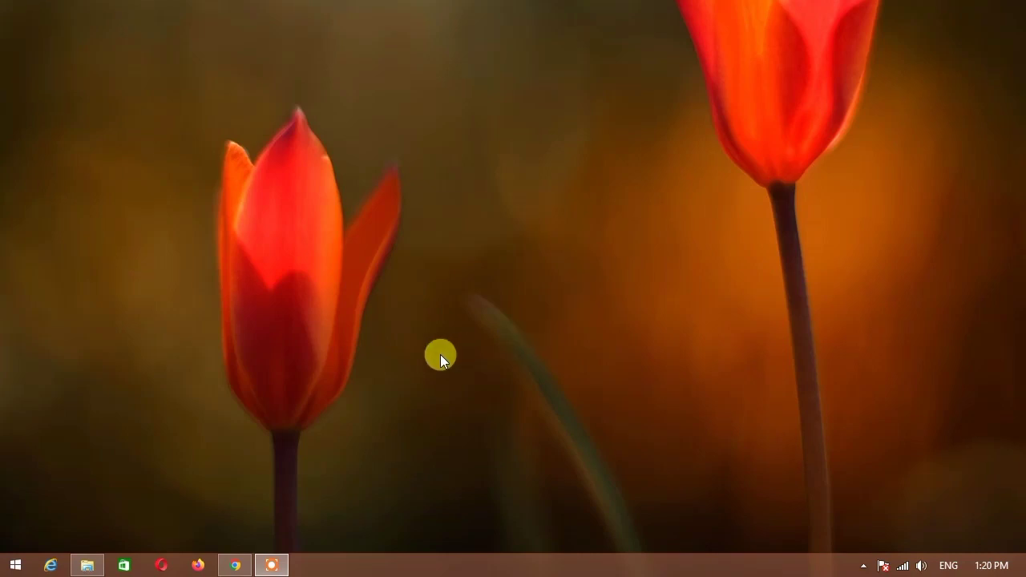
Return to Chrome and search Google for "rufus" in a new tab
{"action": "left_click", "coordinate": [237, 565]}
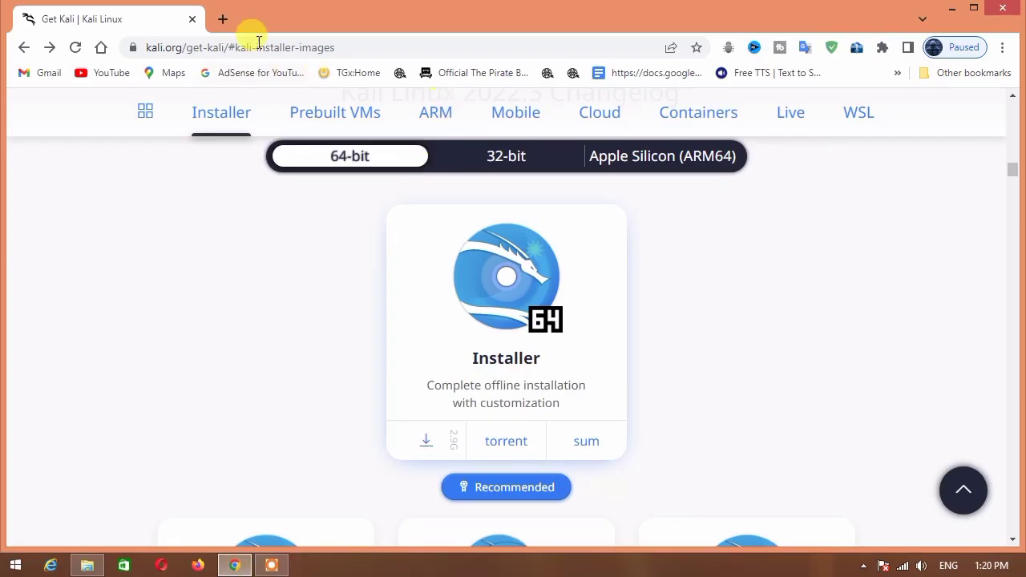
{"action": "left_click", "coordinate": [224, 22]}
{"action": "type", "text": "rufi"}
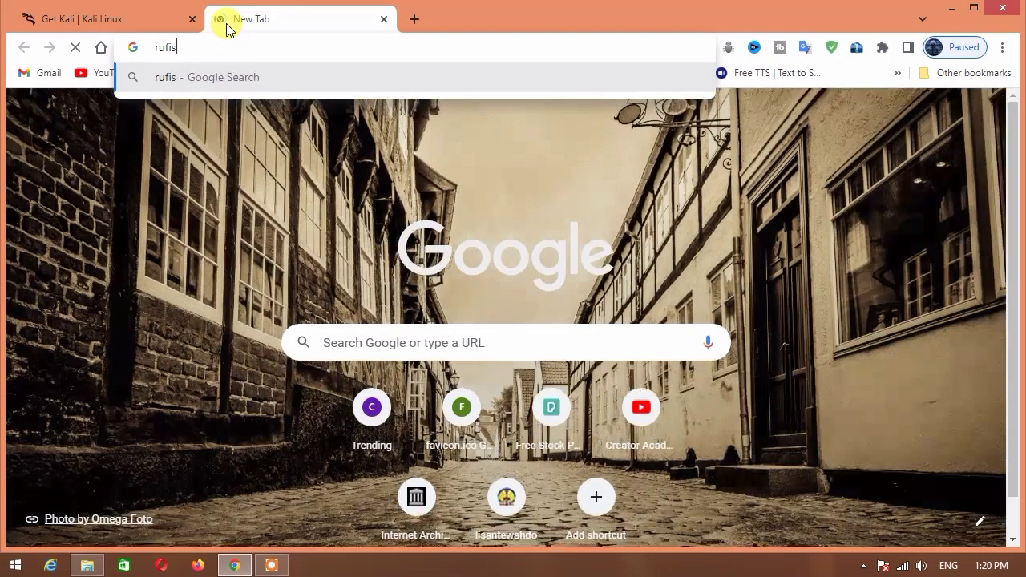
{"action": "key", "text": "BackSpace"}
{"action": "type", "text": "us"}
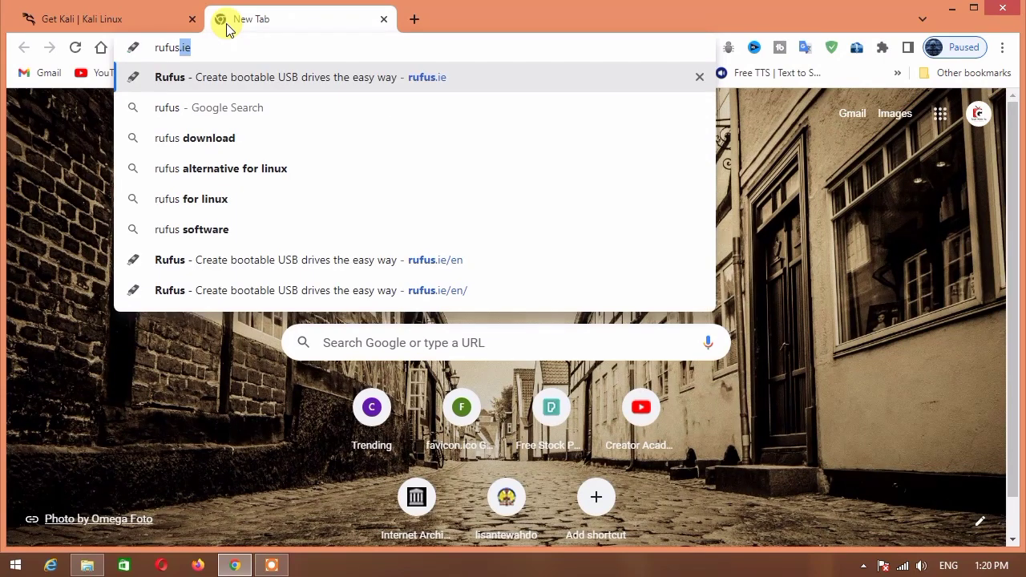
{"action": "key", "text": "BackSpace"}
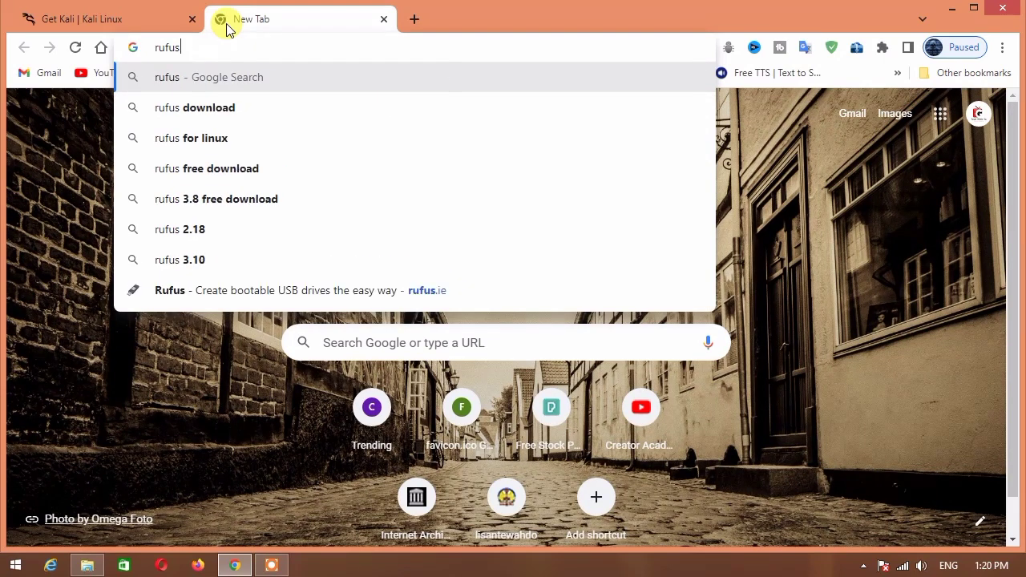
{"action": "key", "text": "Return"}
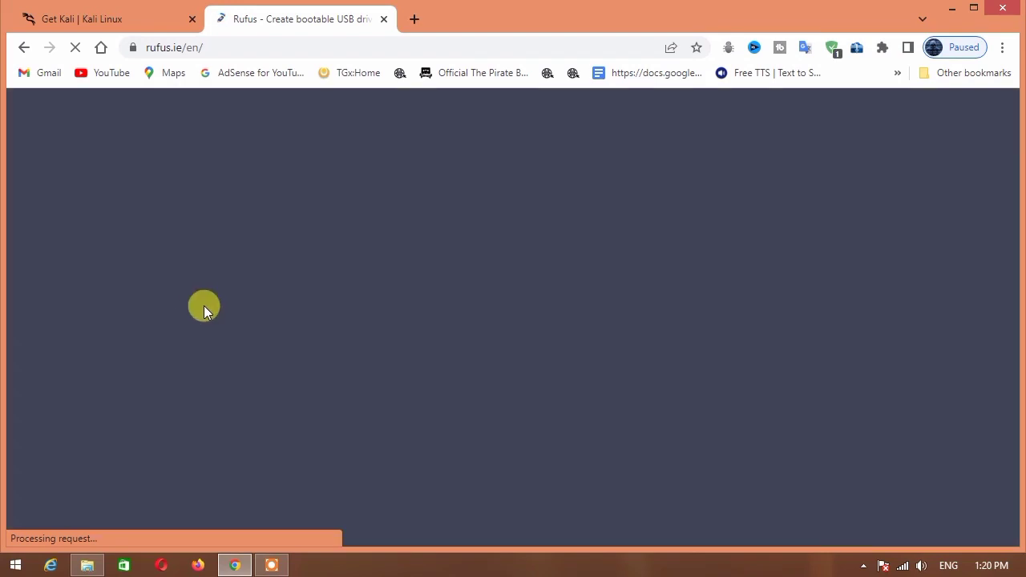
Download Rufus 3.20 from the Rufus website and open the folder containing rufus-3.20.exe
{"action": "scroll", "coordinate": [218, 278], "scroll_direction": "down", "scroll_amount": 6}
{"action": "scroll", "coordinate": [217, 278], "scroll_direction": "down", "scroll_amount": 4}
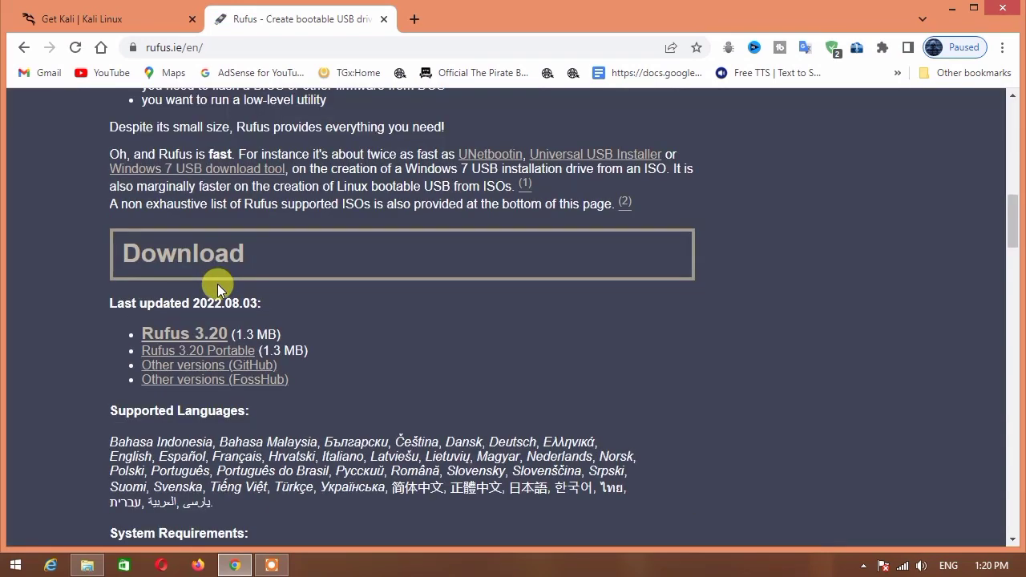
{"action": "left_click", "coordinate": [206, 336]}
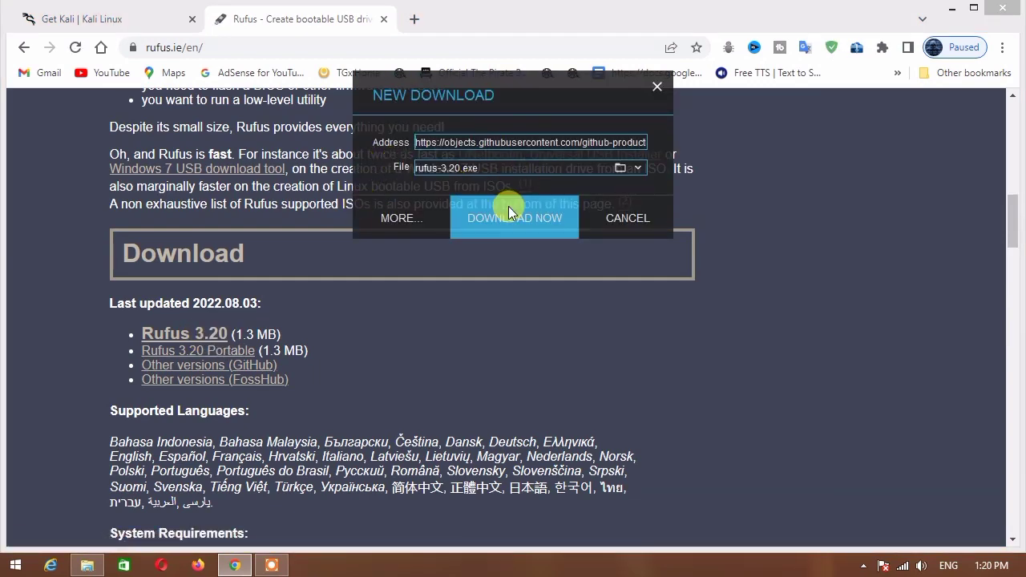
{"action": "left_click", "coordinate": [508, 207]}
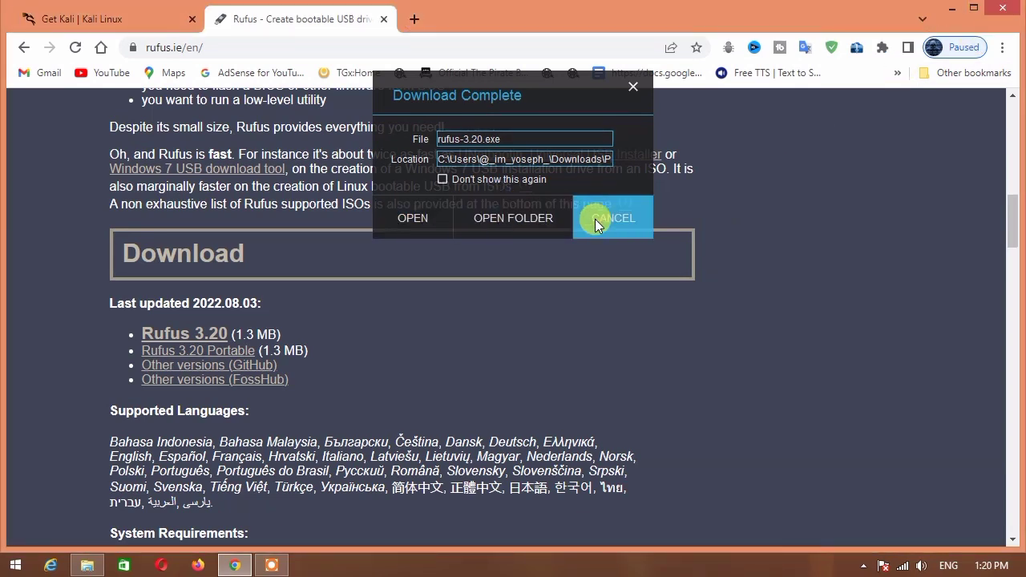
{"action": "left_click", "coordinate": [535, 218]}
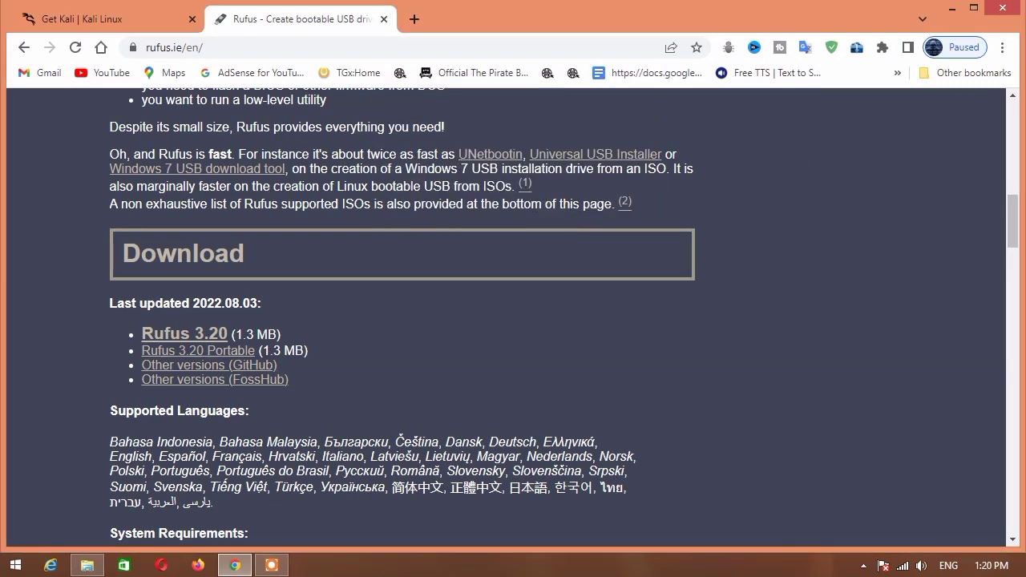
Minimize Chrome, launch rufus-3.20 from the Programs download folder and minimize the folder window
{"action": "left_click", "coordinate": [954, 9]}
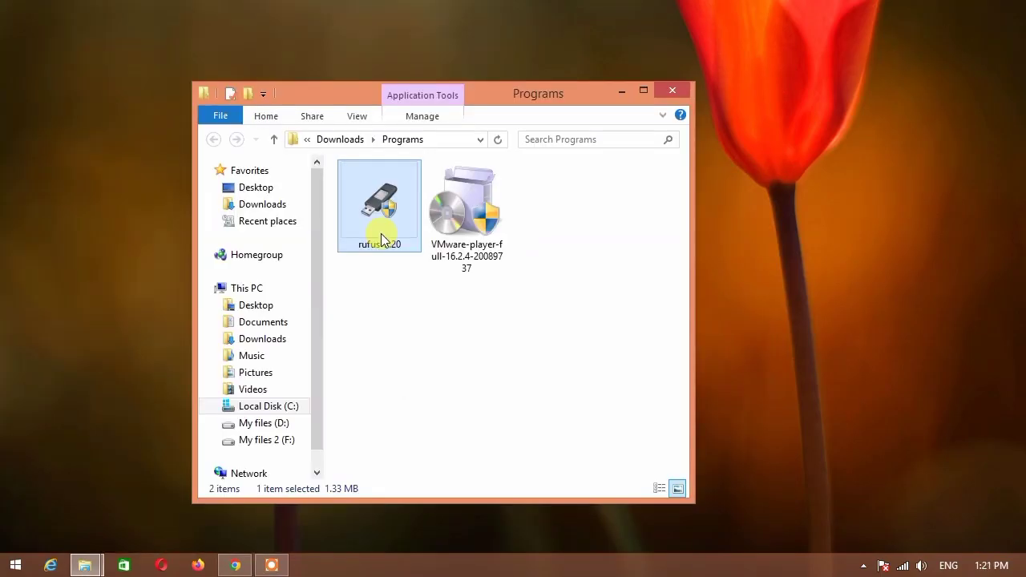
{"action": "left_click", "coordinate": [622, 94]}
{"action": "right_click", "coordinate": [570, 98]}
{"action": "left_click", "coordinate": [585, 142]}
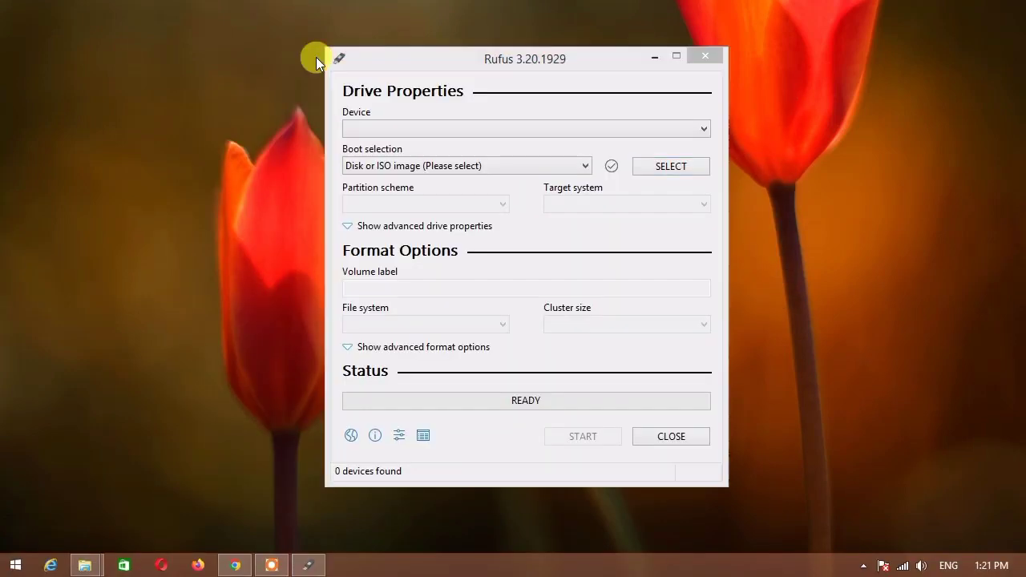
{"action": "right_click", "coordinate": [316, 57]}
{"action": "left_click", "coordinate": [349, 101]}
{"action": "right_click", "coordinate": [207, 53]}
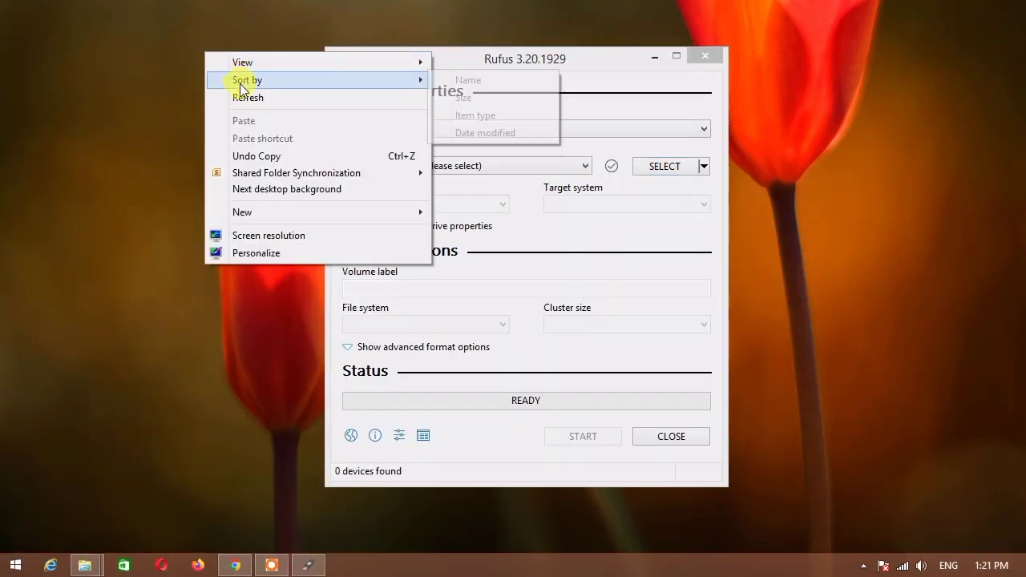
{"action": "left_click", "coordinate": [258, 97]}
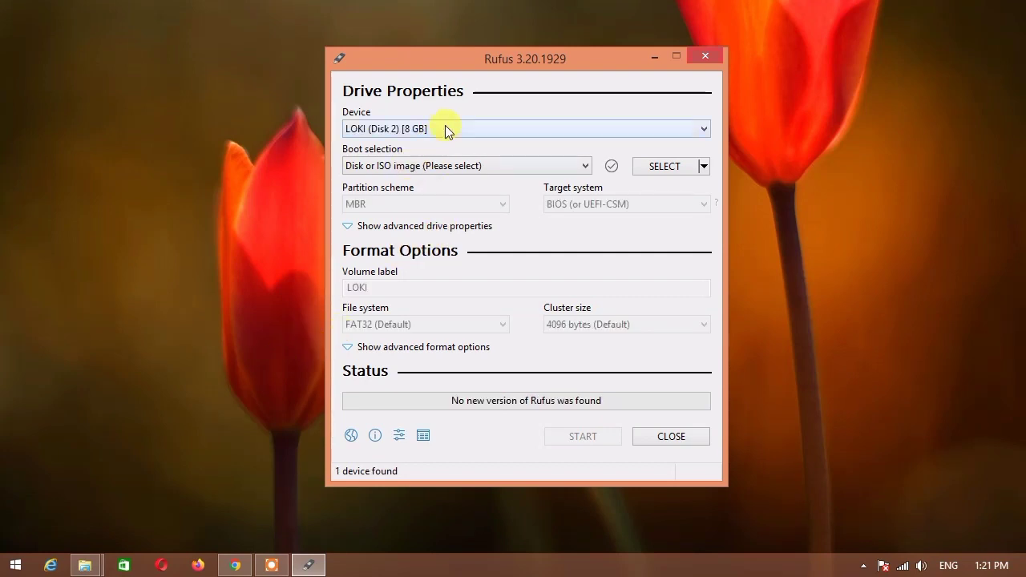
Choose the LOKI (Disk 2) [8 GB] device and load the kali-linux-2022.3-installer-amd64 image from the OS folder as the boot selection
{"action": "left_click", "coordinate": [445, 129]}
{"action": "left_click", "coordinate": [407, 139]}
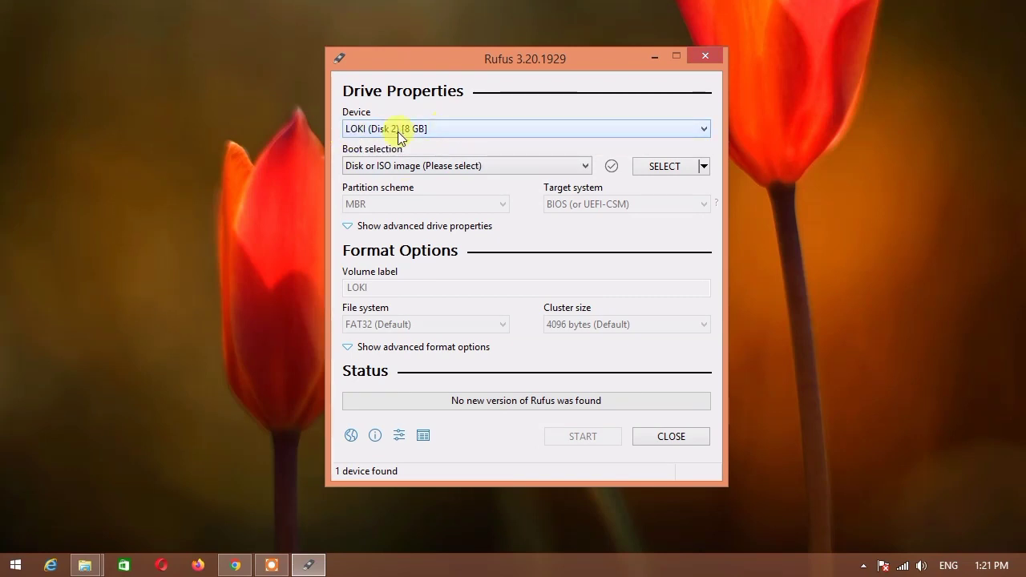
{"action": "left_click", "coordinate": [464, 170]}
{"action": "left_click", "coordinate": [477, 167]}
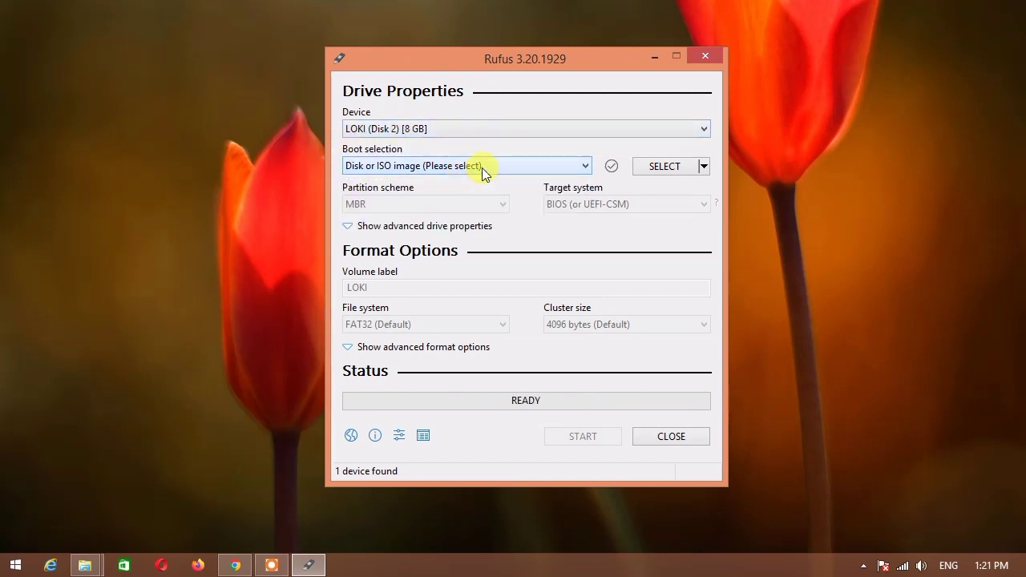
{"action": "left_click", "coordinate": [663, 167]}
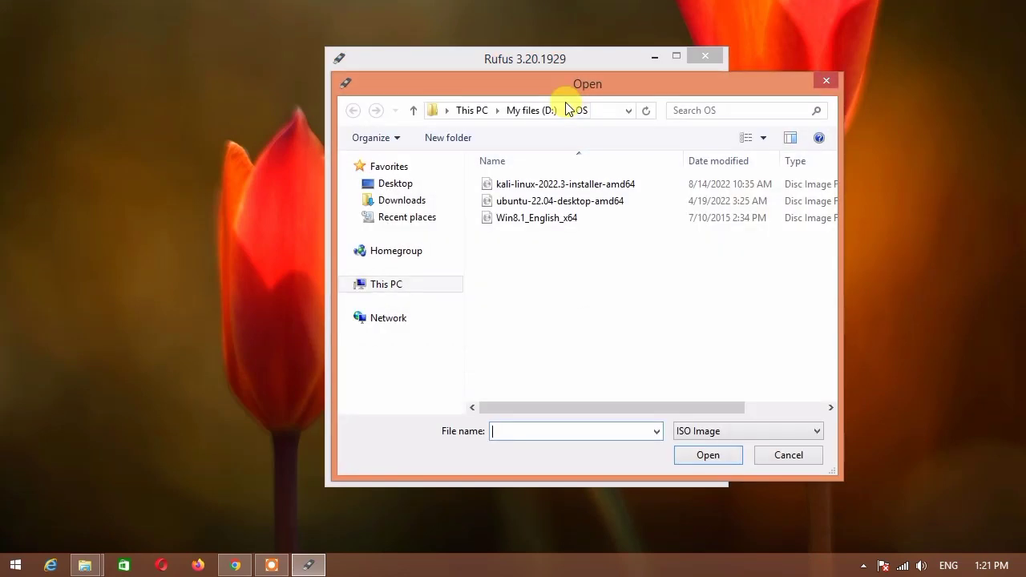
{"action": "left_click", "coordinate": [520, 185]}
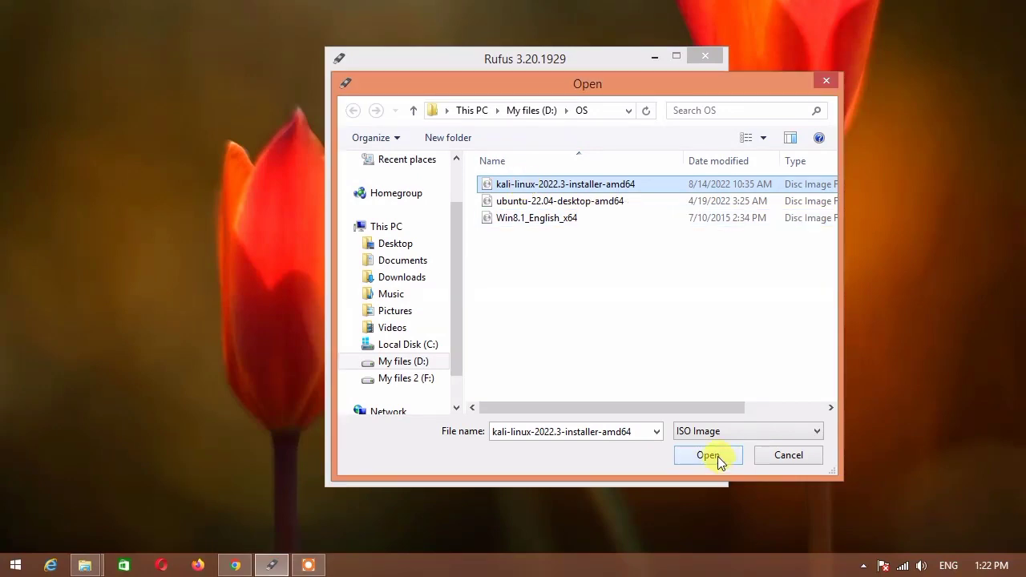
{"action": "left_click", "coordinate": [718, 456]}
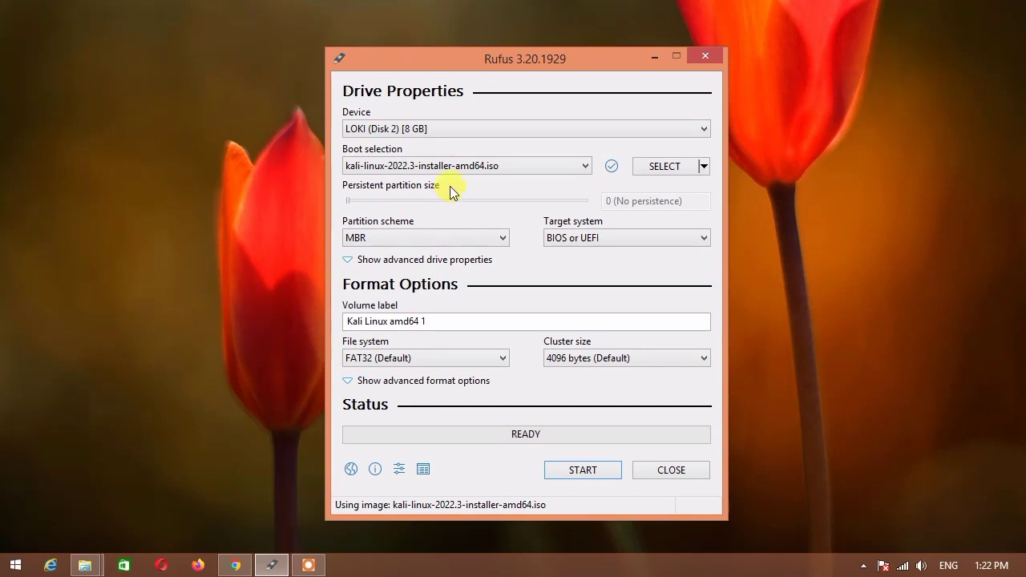
Check the partition scheme choices offered for the USB drive
{"action": "left_click", "coordinate": [440, 241]}
{"action": "left_click", "coordinate": [440, 243]}
{"action": "left_click", "coordinate": [441, 242]}
{"action": "left_click", "coordinate": [440, 242]}
Run compmgmt.msc to open Computer Management and display Disk Management
{"action": "key", "text": "super+r"}
{"action": "key", "text": "BackSpace"}
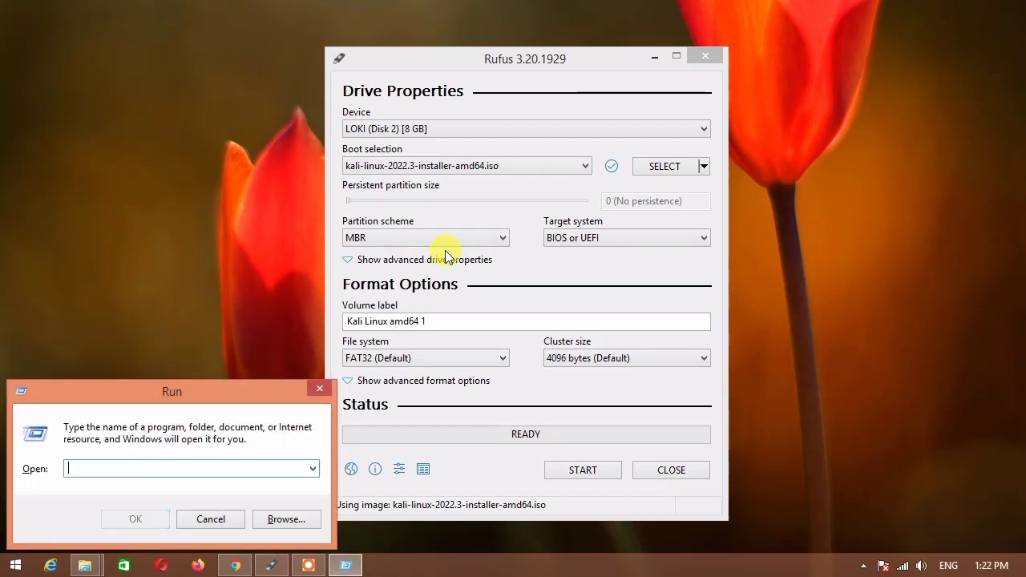
{"action": "type", "text": "co"}
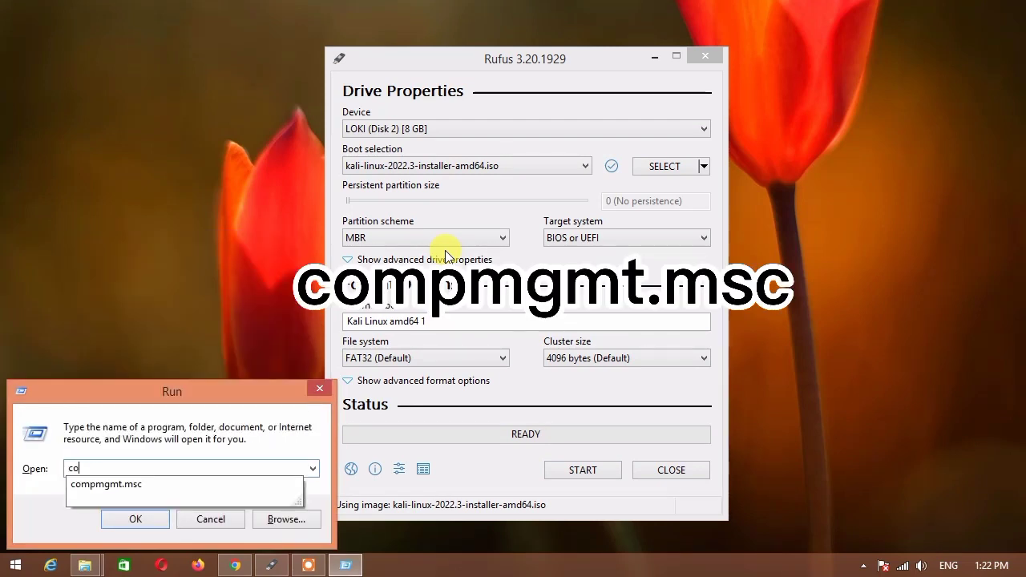
{"action": "type", "text": "mpmgmt"}
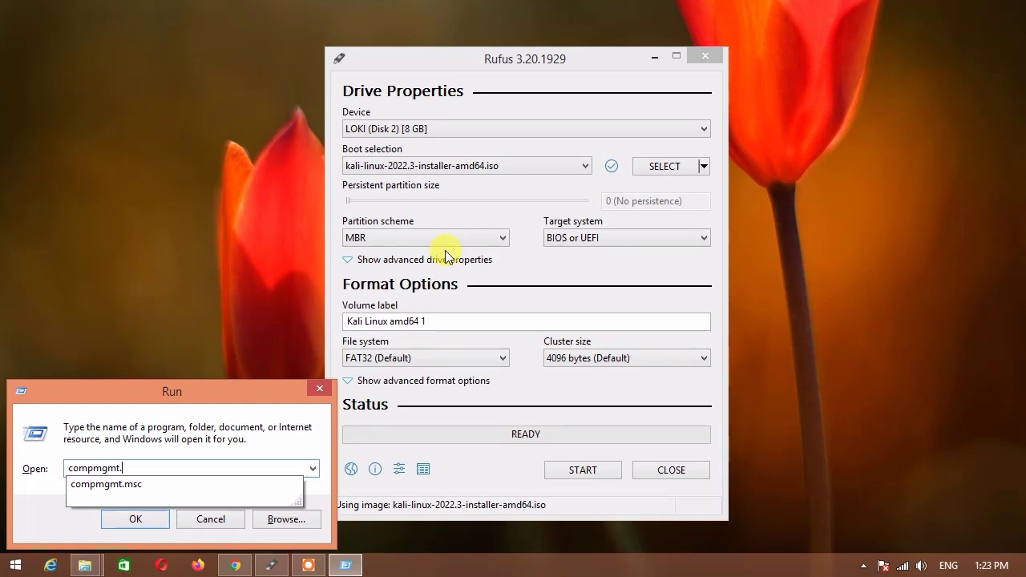
{"action": "type", "text": ".msc"}
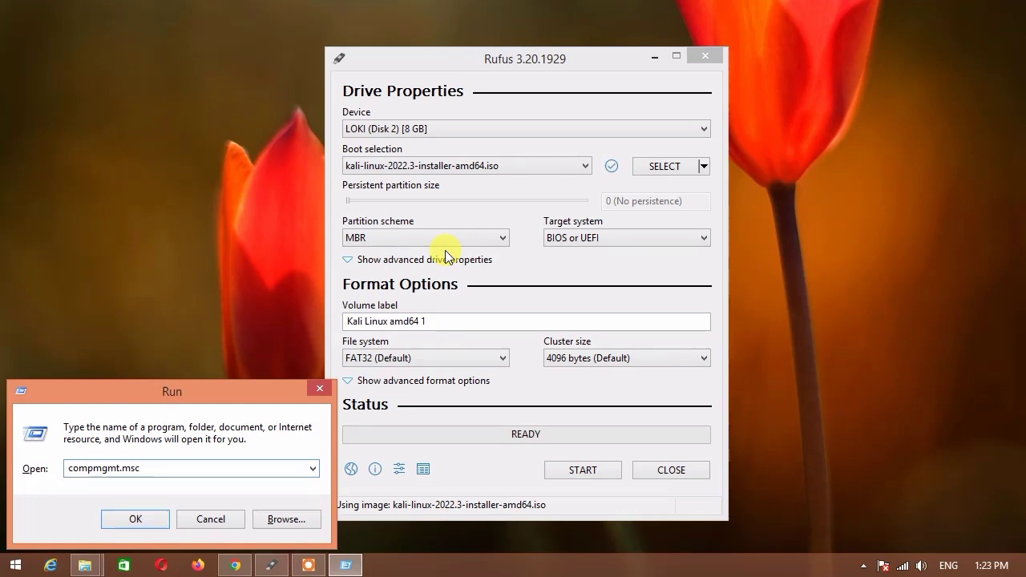
{"action": "key", "text": "Return"}
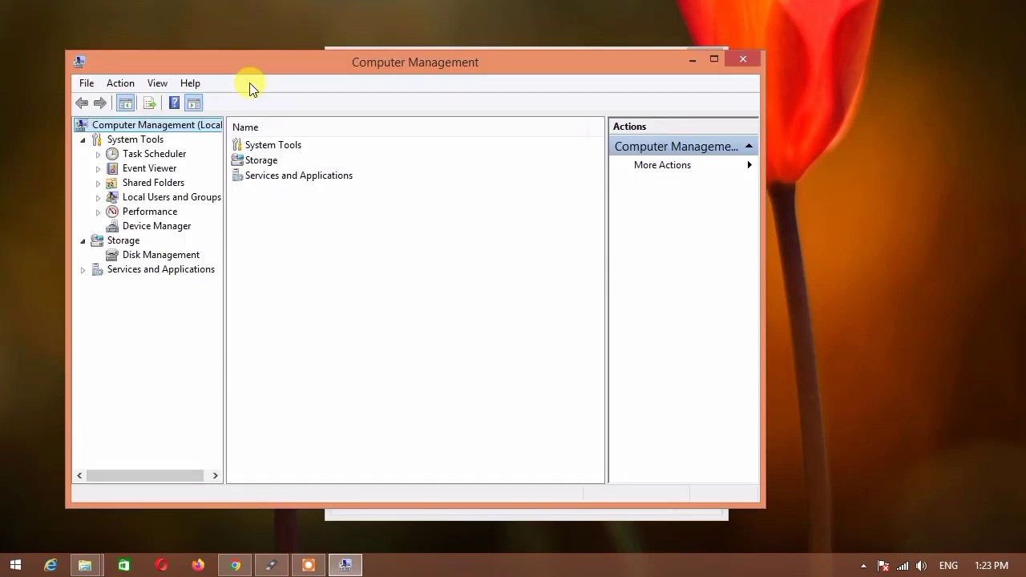
{"action": "left_click", "coordinate": [161, 255]}
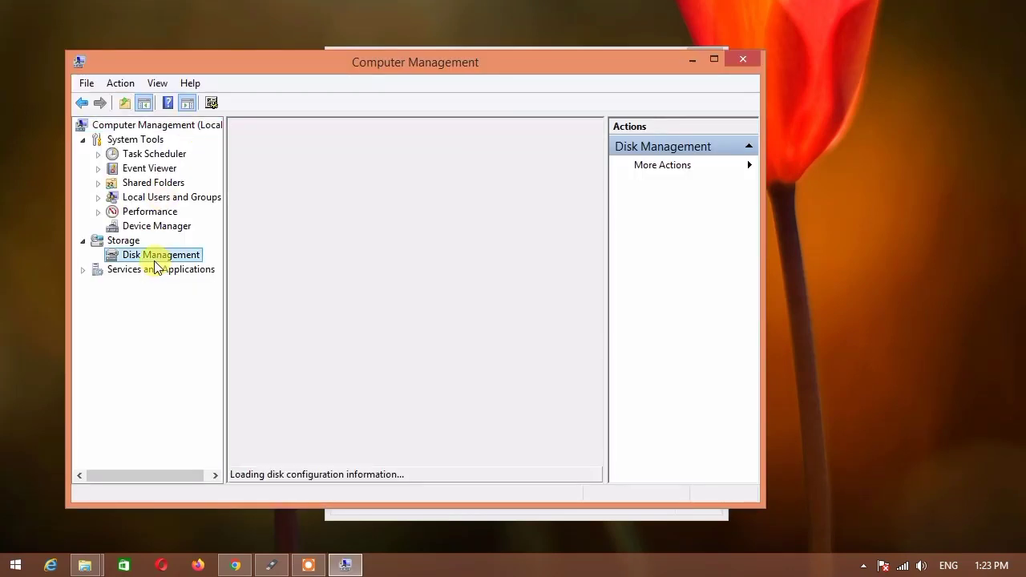
Open the properties of Disk 0 and view its volume information to check the partition style
{"action": "scroll", "coordinate": [344, 297], "scroll_direction": "right", "scroll_amount": 3}
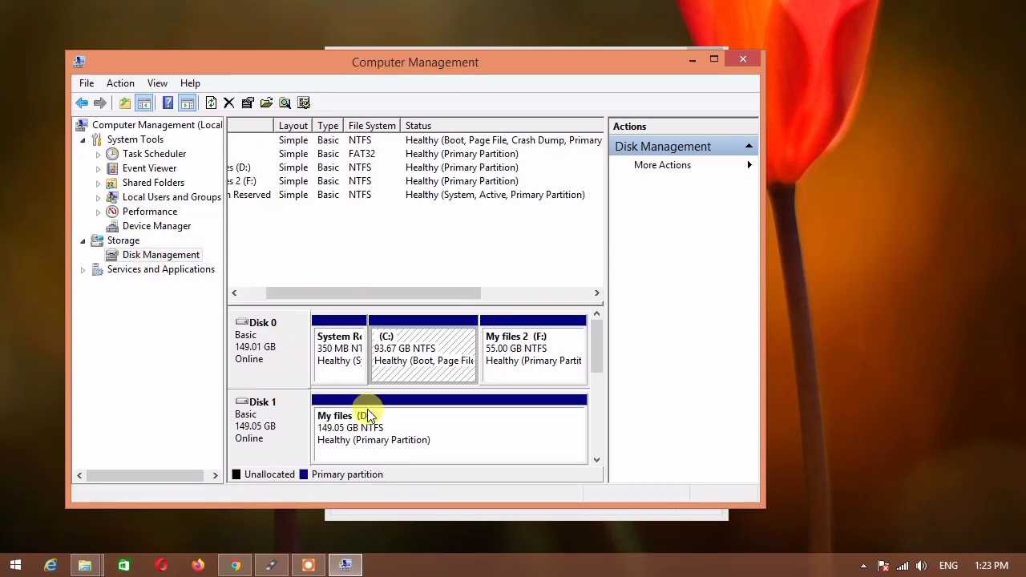
{"action": "left_click", "coordinate": [280, 358]}
{"action": "left_click", "coordinate": [328, 351]}
{"action": "left_click", "coordinate": [264, 334]}
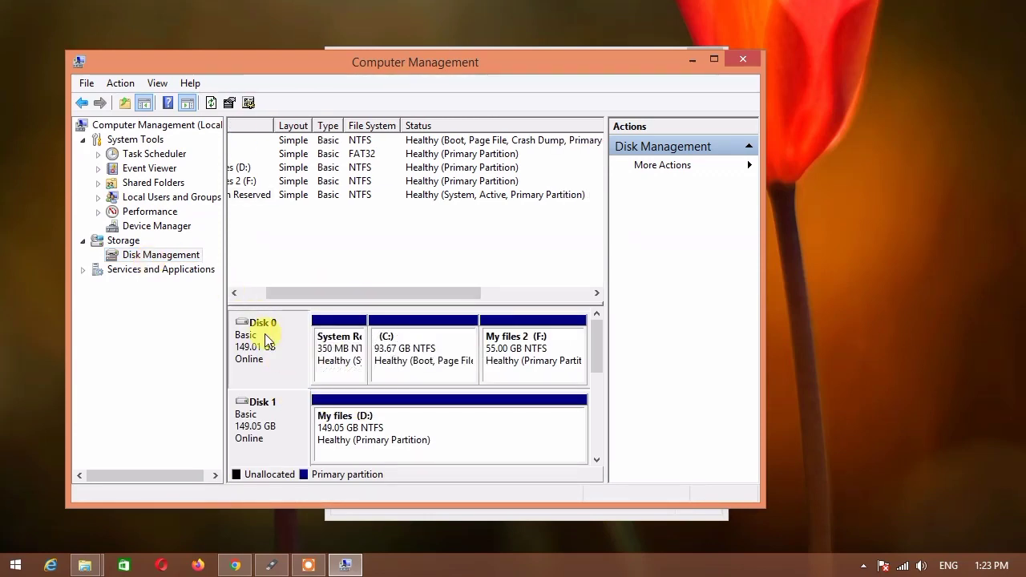
{"action": "right_click", "coordinate": [264, 334]}
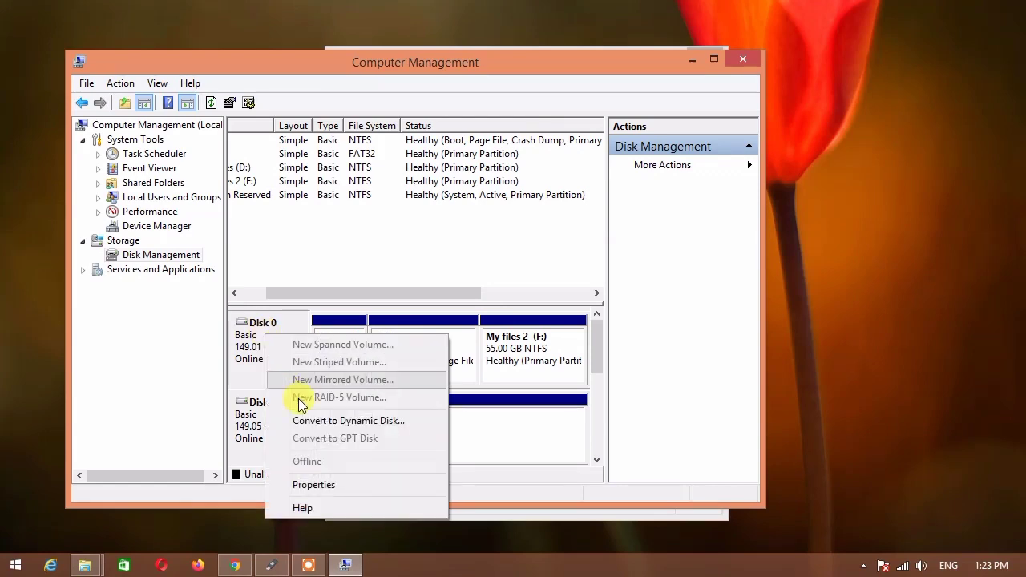
{"action": "left_click", "coordinate": [317, 488]}
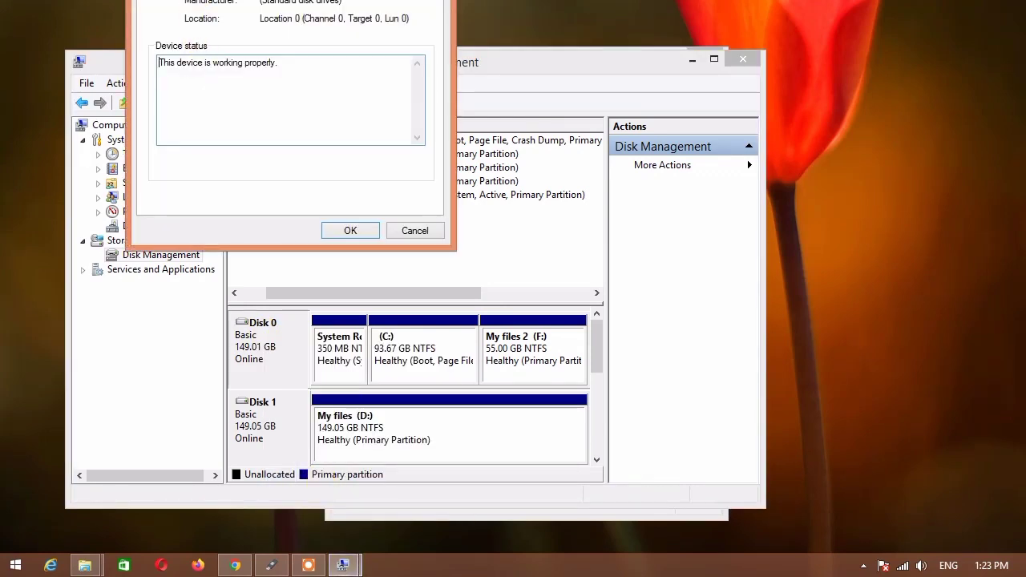
{"action": "left_click_drag", "start_coordinate": [190, 0], "coordinate": [236, 118]}
{"action": "left_click", "coordinate": [286, 129]}
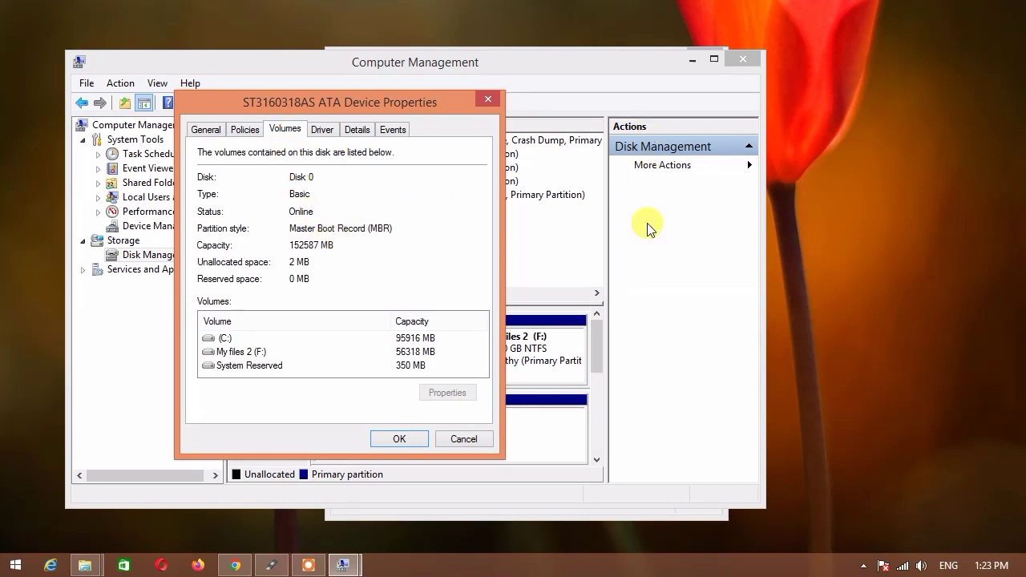
Place the Rufus window beside the disk properties dialog and select MBR as the partition scheme
{"action": "left_click", "coordinate": [271, 566]}
{"action": "left_click_drag", "start_coordinate": [506, 72], "coordinate": [696, 47]}
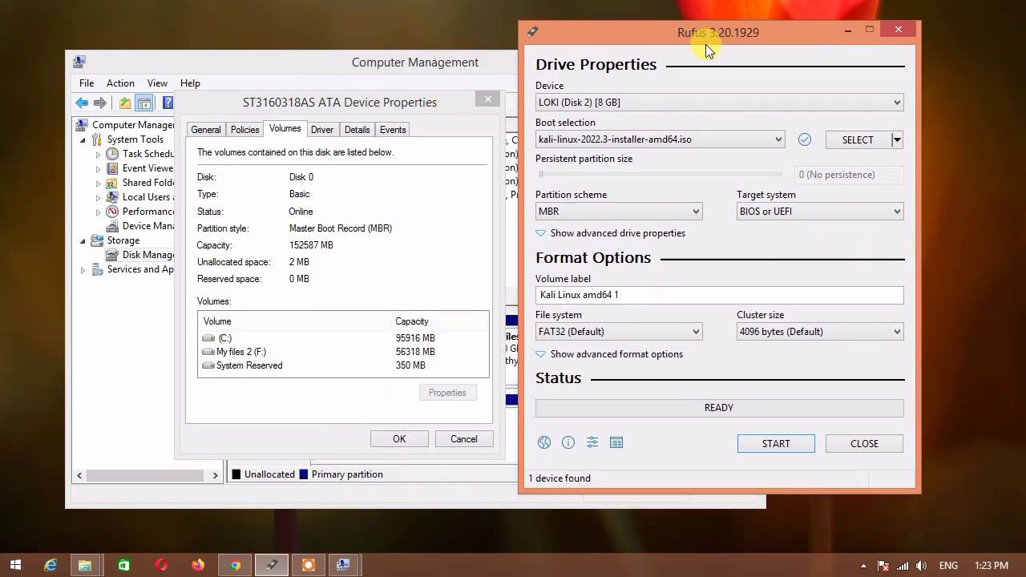
{"action": "left_click", "coordinate": [309, 215]}
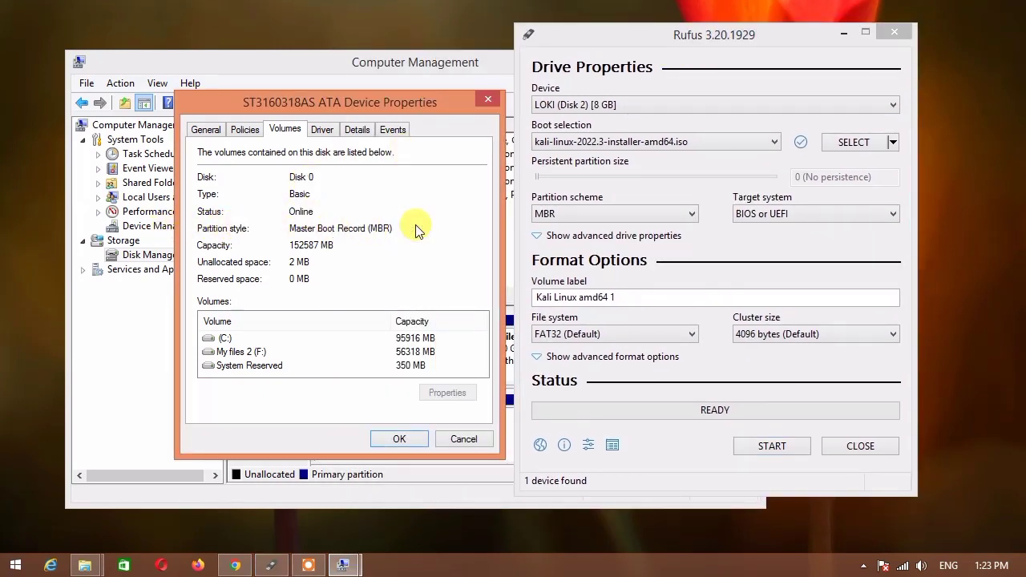
{"action": "left_click", "coordinate": [558, 217]}
{"action": "left_click", "coordinate": [549, 230]}
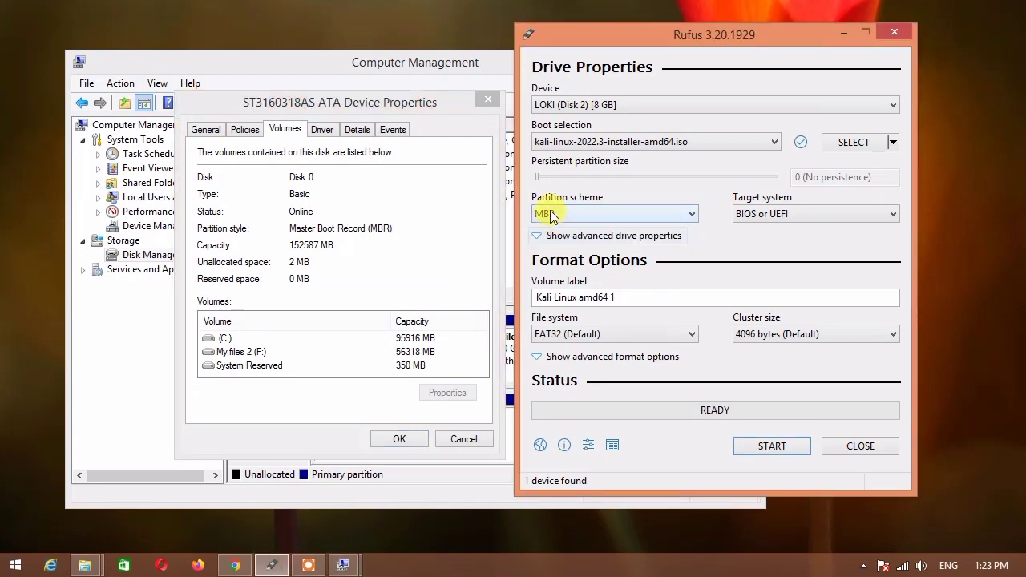
{"action": "left_click", "coordinate": [550, 214]}
{"action": "left_click", "coordinate": [547, 240]}
{"action": "left_click", "coordinate": [546, 216]}
{"action": "left_click", "coordinate": [546, 229]}
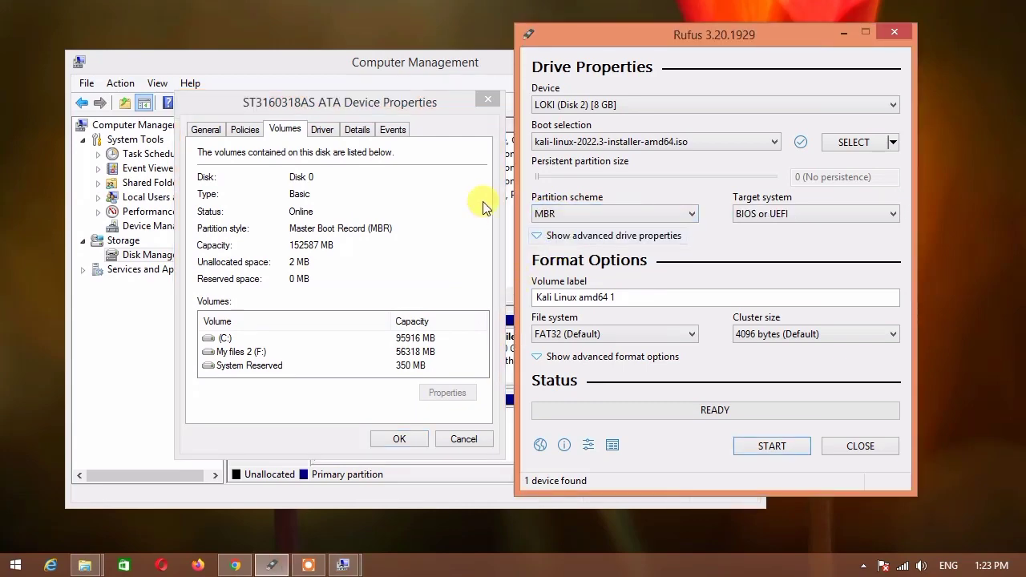
Close the disk properties and Computer Management windows, and choose BIOS or UEFI as the target system in Rufus
{"action": "left_click", "coordinate": [487, 100]}
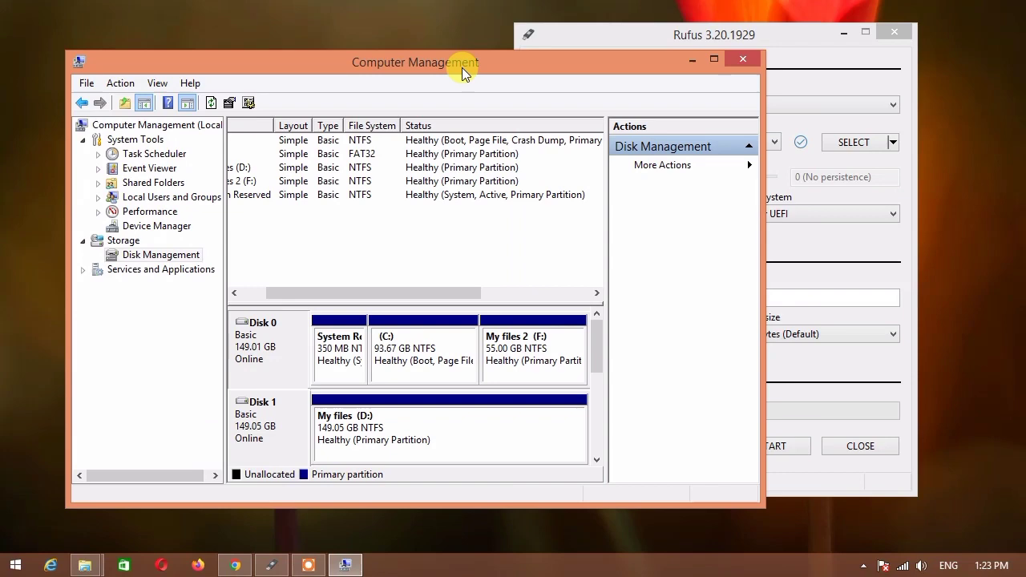
{"action": "left_click", "coordinate": [739, 60]}
{"action": "left_click", "coordinate": [746, 213]}
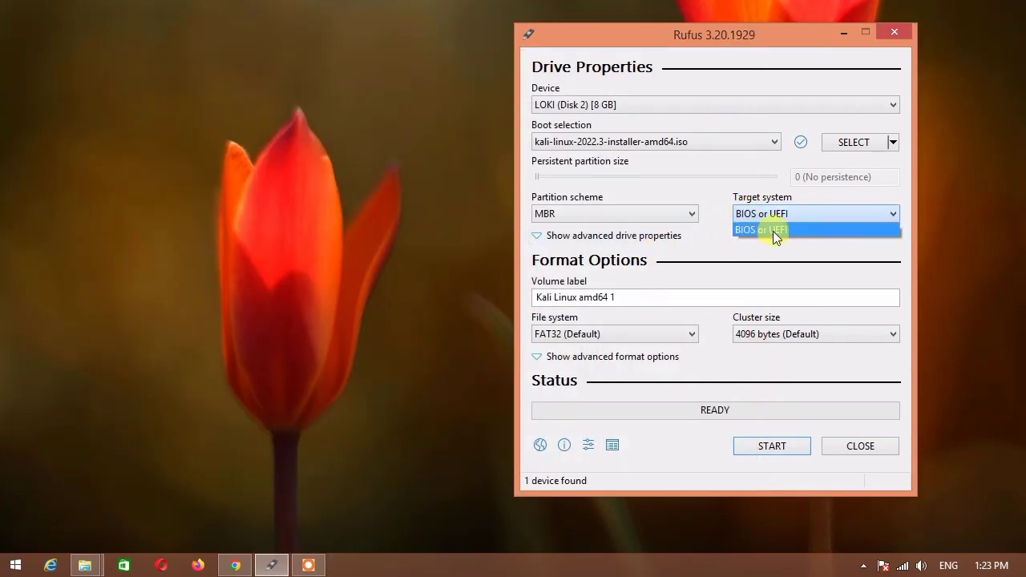
{"action": "left_click", "coordinate": [767, 217]}
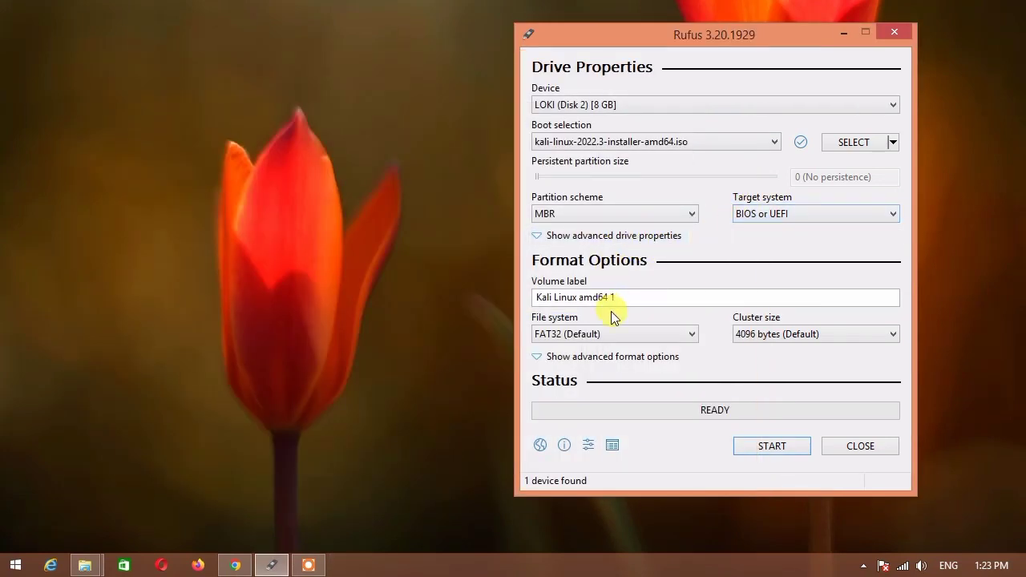
Set the file system to FAT32 (Default) and the cluster size to 4096 bytes (Default)
{"action": "left_click", "coordinate": [613, 338]}
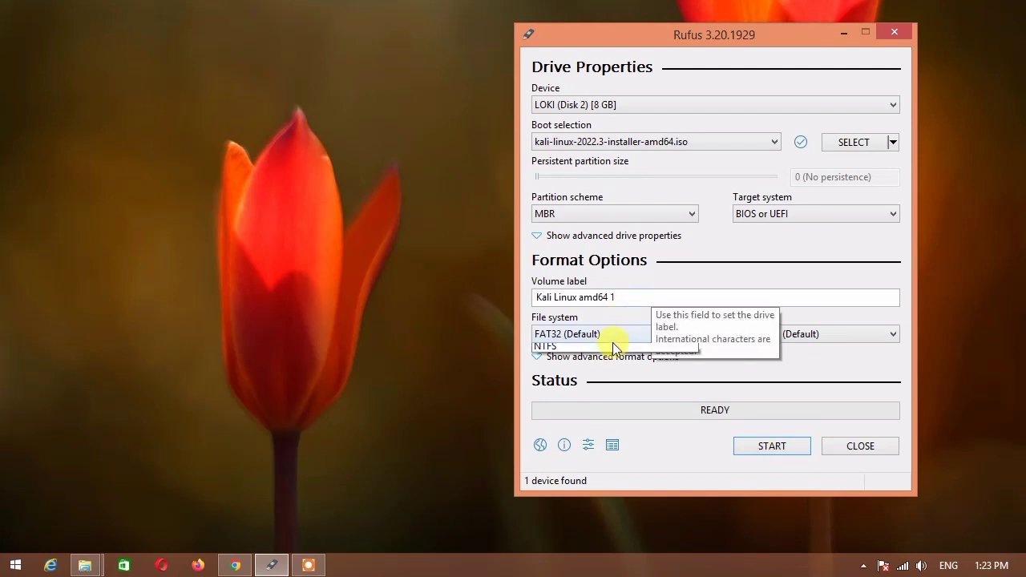
{"action": "left_click", "coordinate": [613, 341]}
{"action": "left_click", "coordinate": [611, 342]}
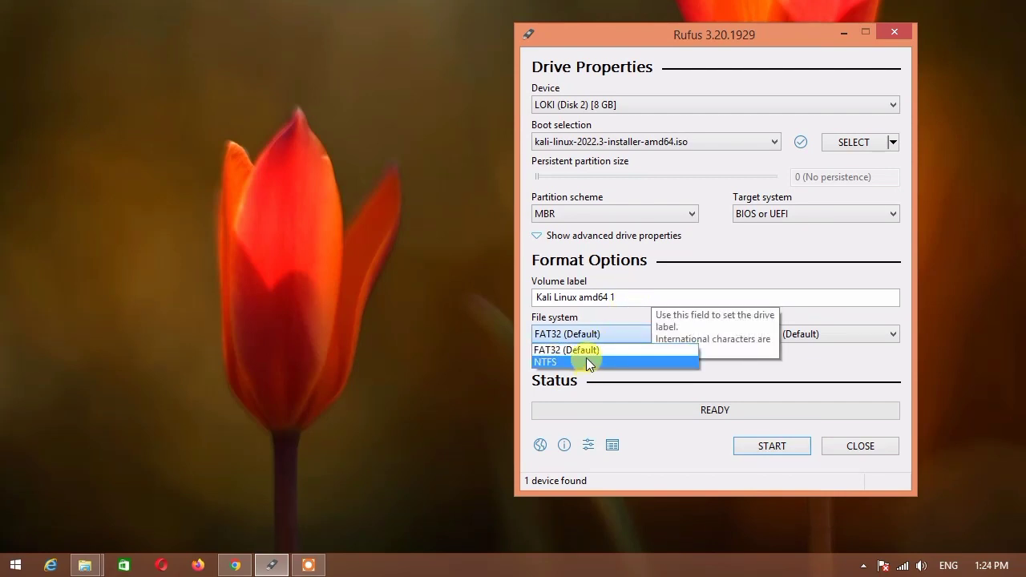
{"action": "left_click", "coordinate": [589, 363]}
{"action": "left_click", "coordinate": [586, 338]}
{"action": "left_click", "coordinate": [583, 352]}
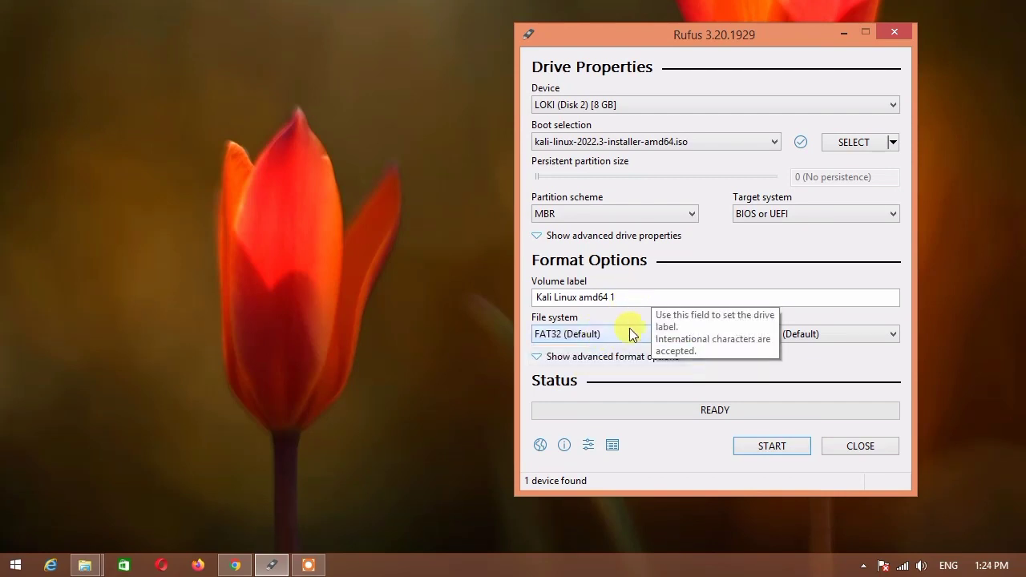
{"action": "left_click", "coordinate": [760, 337]}
{"action": "left_click", "coordinate": [762, 339]}
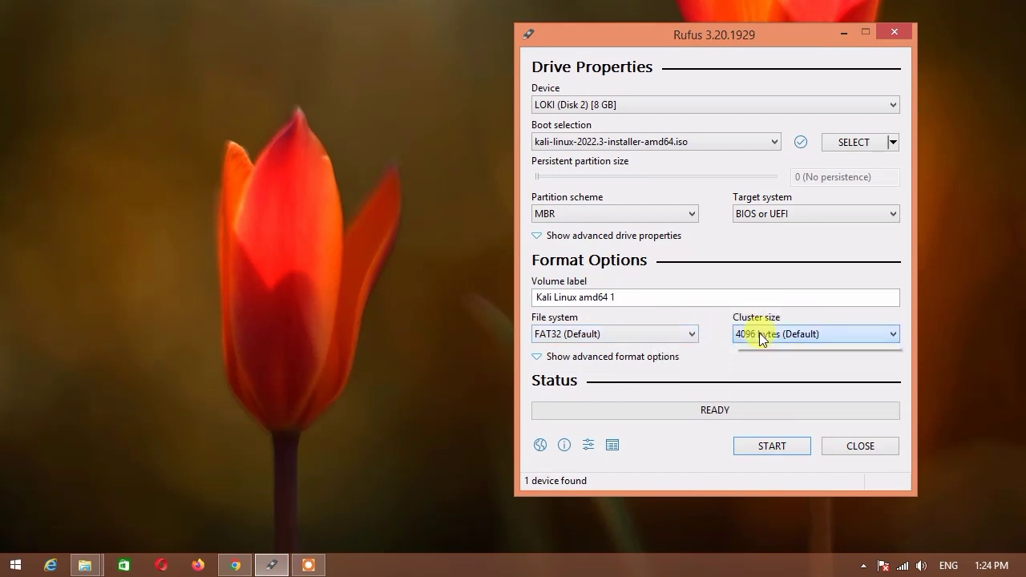
{"action": "left_click", "coordinate": [761, 339]}
{"action": "left_click", "coordinate": [711, 352]}
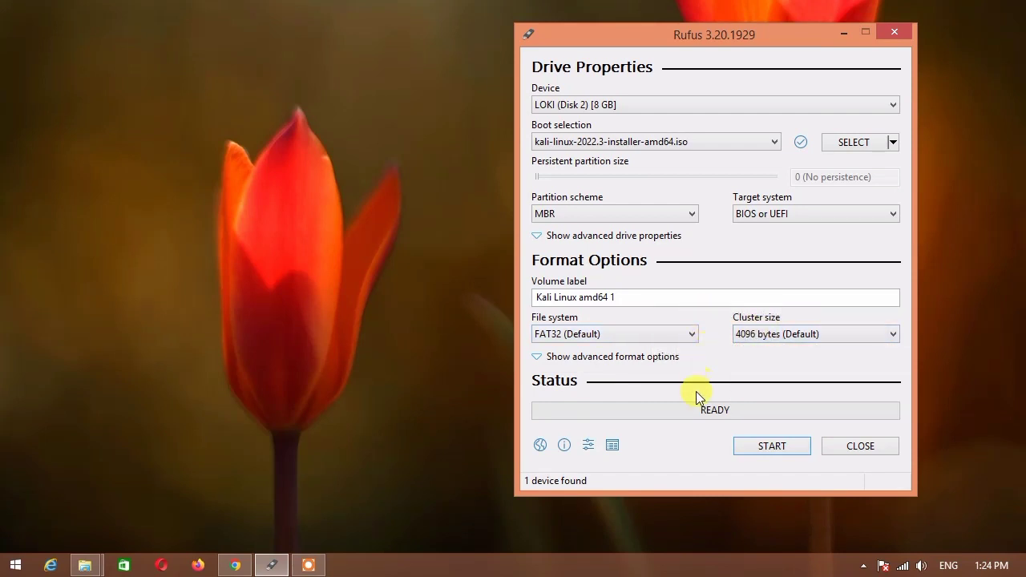
Write the Kali image to the USB drive in DD Image mode, accepting the data erasure, and close Rufus once writing finishes
{"action": "left_click", "coordinate": [756, 447]}
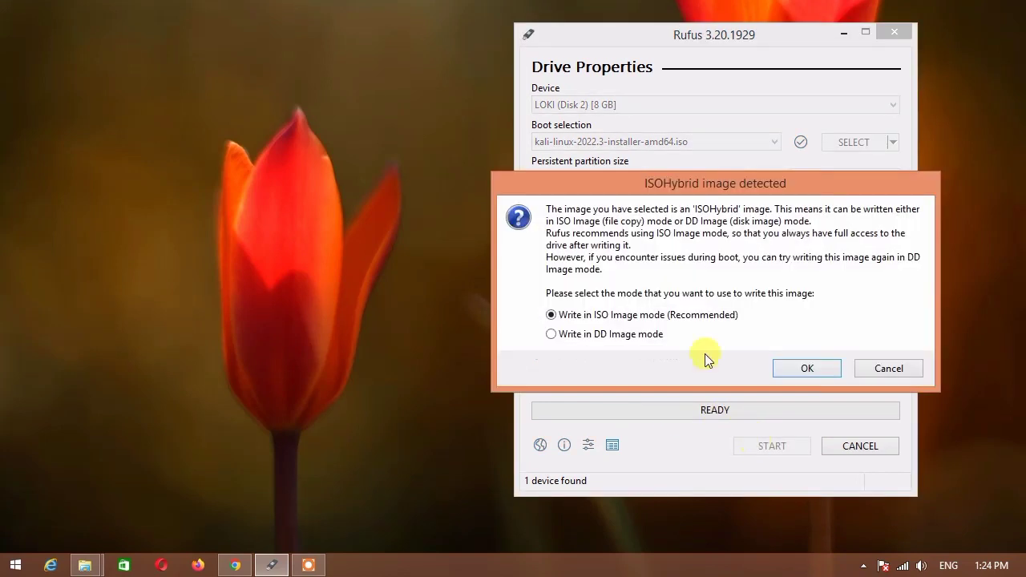
{"action": "left_click", "coordinate": [551, 334]}
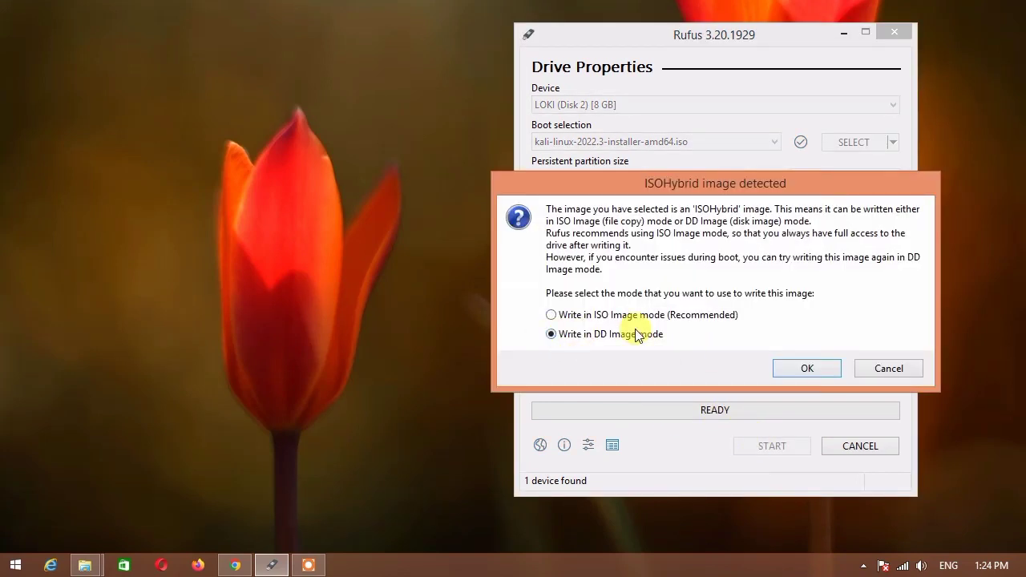
{"action": "left_click", "coordinate": [788, 368]}
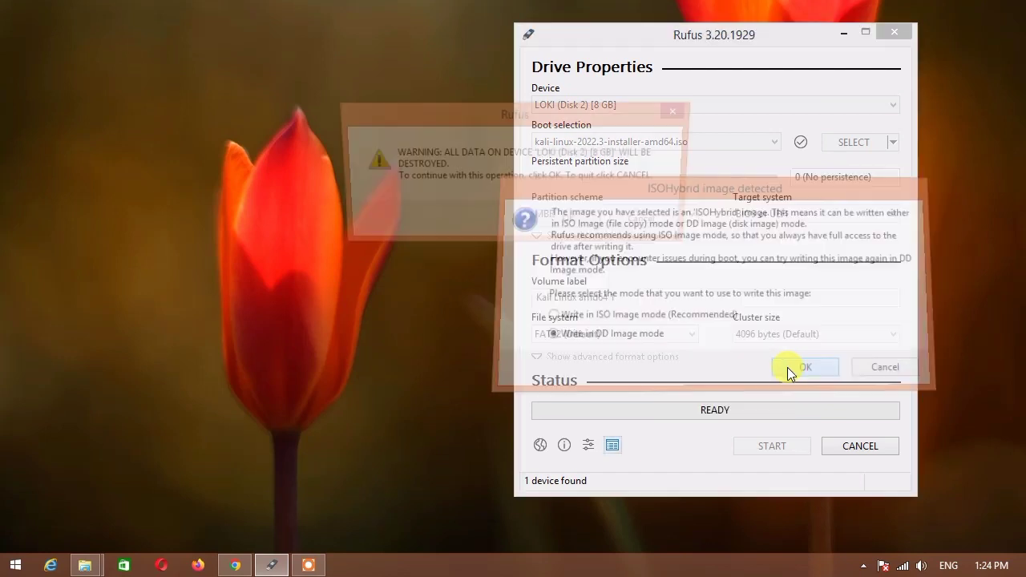
{"action": "left_click", "coordinate": [573, 223]}
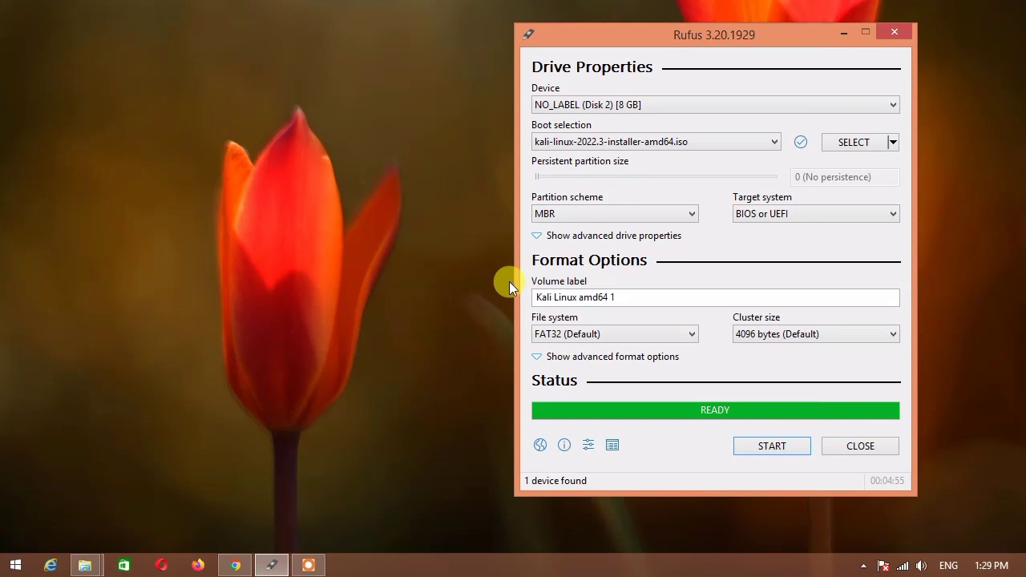
{"action": "left_click", "coordinate": [891, 28]}
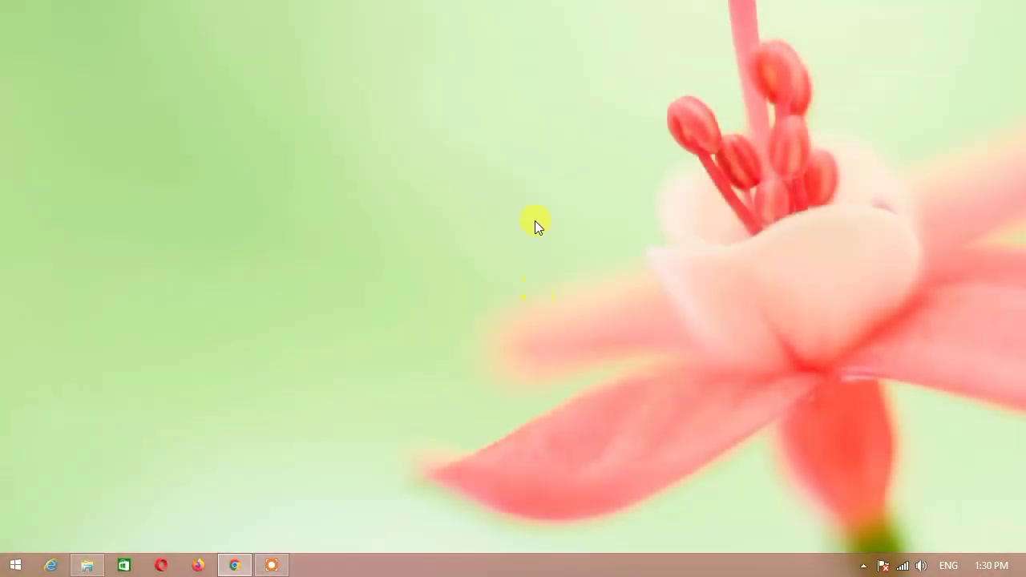
{"action": "right_click", "coordinate": [493, 140]}
{"action": "right_click", "coordinate": [415, 106]}
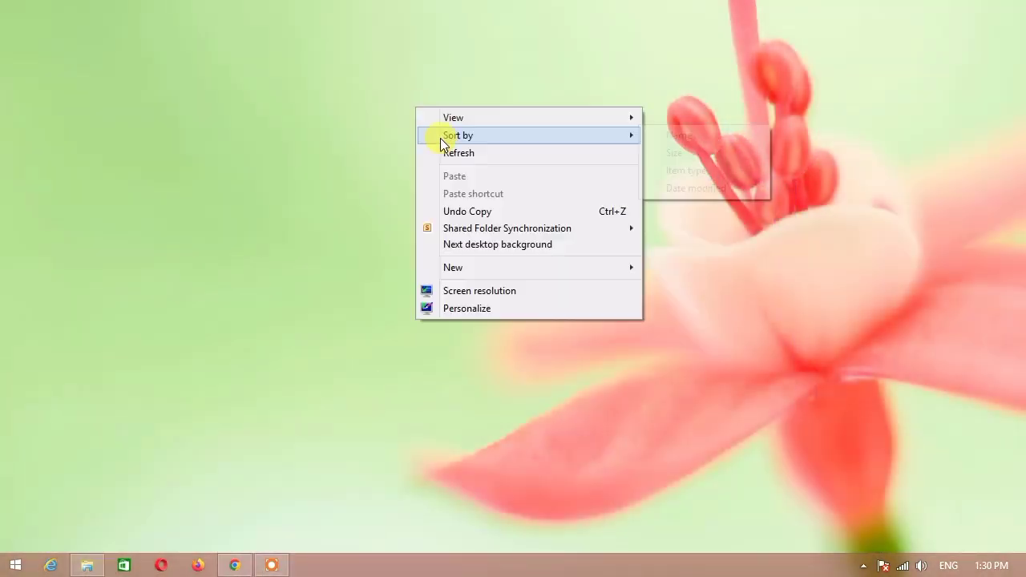
{"action": "left_click", "coordinate": [442, 150]}
{"action": "right_click", "coordinate": [415, 135]}
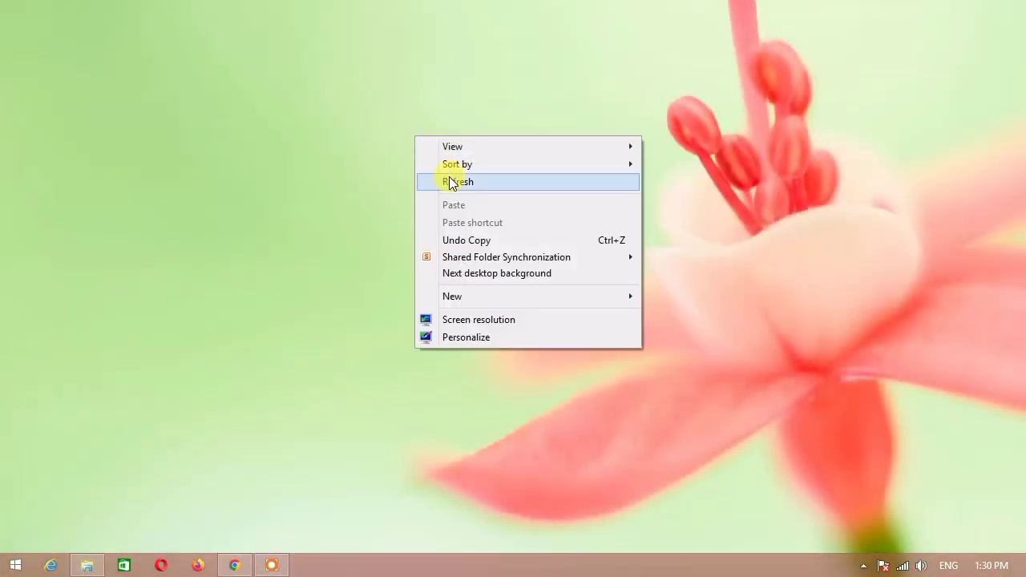
{"action": "left_click", "coordinate": [449, 181]}
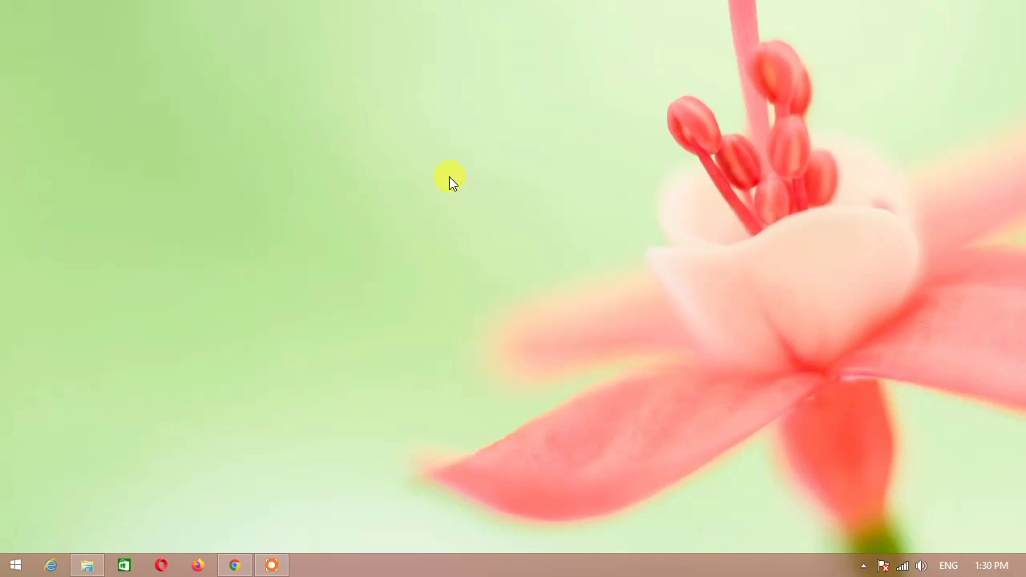